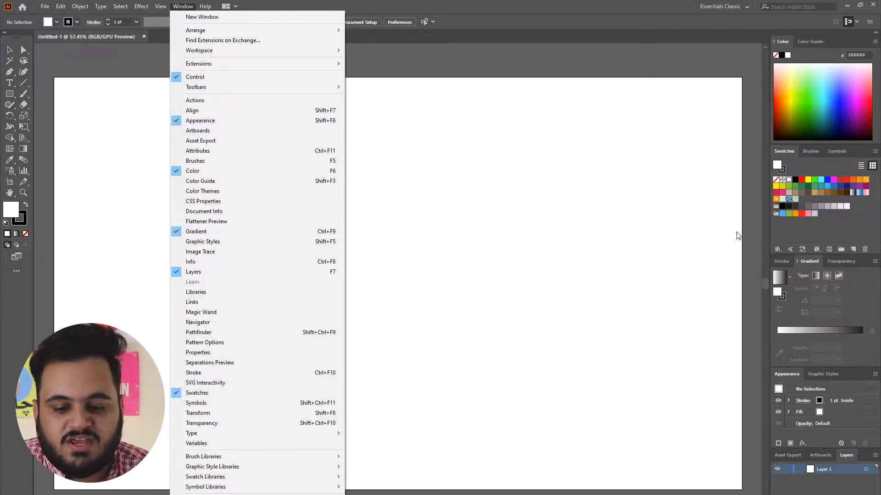
- Draw a circle about 267 px in diameter in the artboard's upper-left area with the Ellipse tool
{"action": "left_click", "coordinate": [817, 229]}
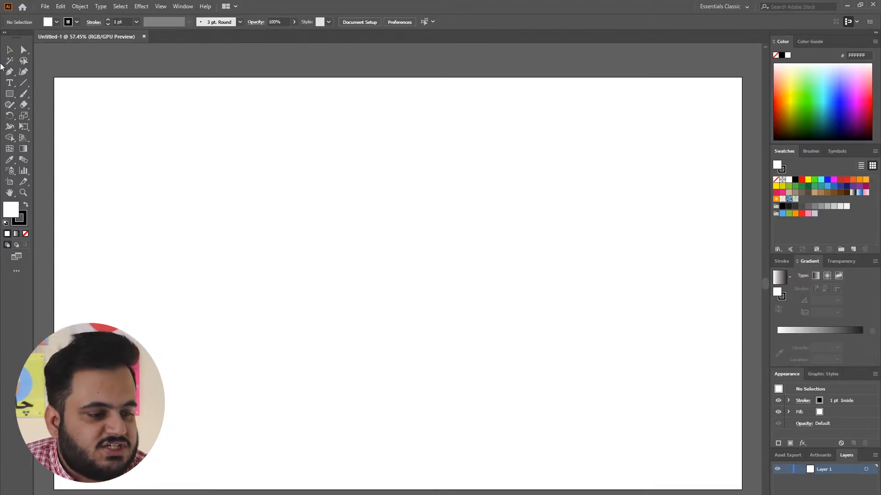
{"action": "left_click_drag", "start_coordinate": [9, 93], "coordinate": [43, 114]}
{"action": "left_click", "coordinate": [46, 117]}
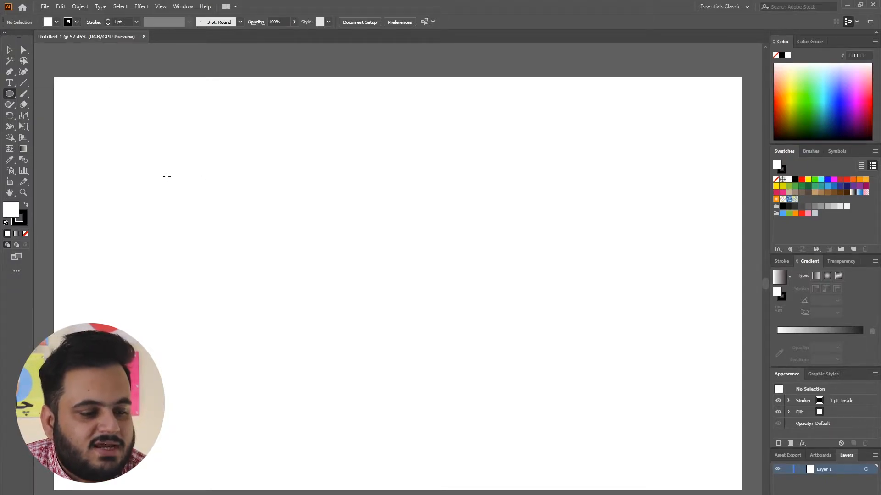
{"action": "left_click_drag", "start_coordinate": [151, 172], "coordinate": [243, 263]}
{"action": "left_click", "coordinate": [9, 50]}
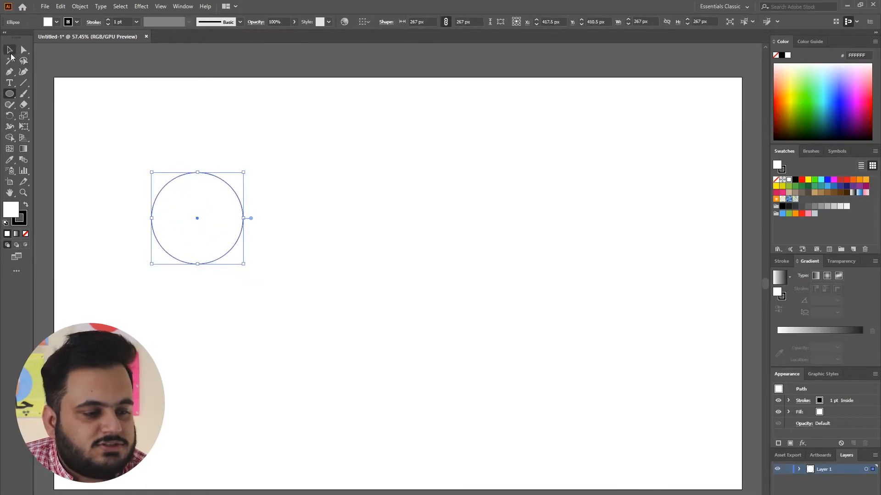
- Draw a square about 258 px wide beside the circle with the Rectangle tool
{"action": "left_click_drag", "start_coordinate": [14, 98], "coordinate": [16, 101]}
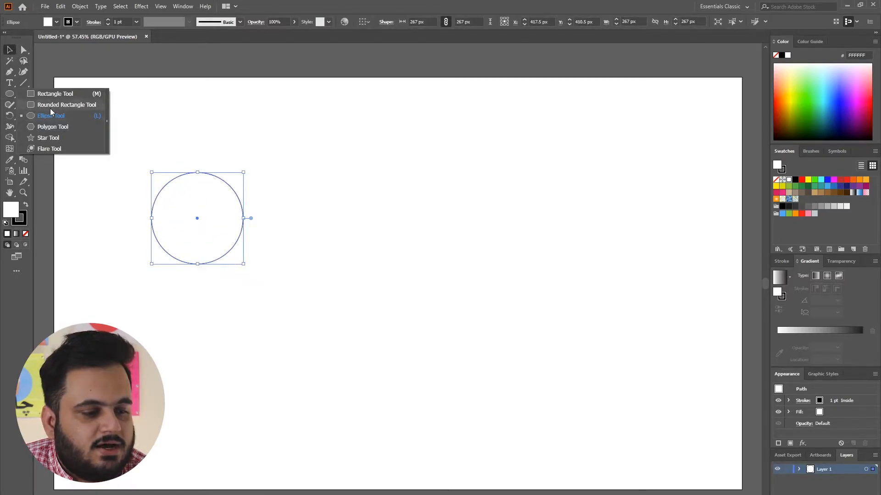
{"action": "left_click", "coordinate": [50, 94]}
{"action": "left_click_drag", "start_coordinate": [318, 175], "coordinate": [407, 265]}
{"action": "left_click", "coordinate": [9, 49]}
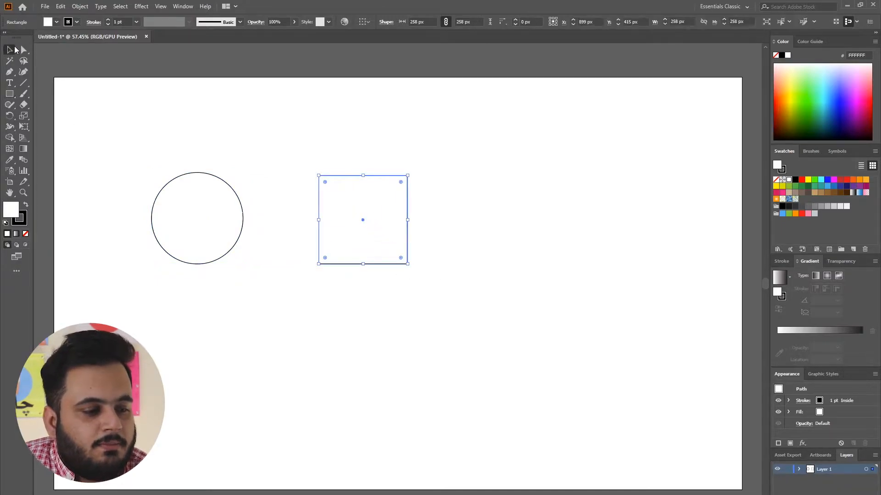
- Fill the circle with the red swatch and the square with the dark blue swatch (1B1464)
{"action": "left_click", "coordinate": [219, 186]}
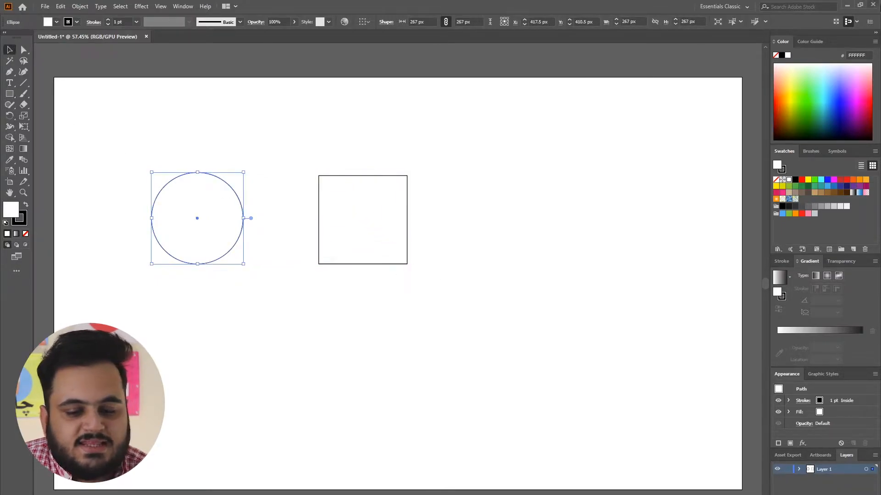
{"action": "left_click", "coordinate": [796, 180]}
{"action": "left_click", "coordinate": [808, 180]}
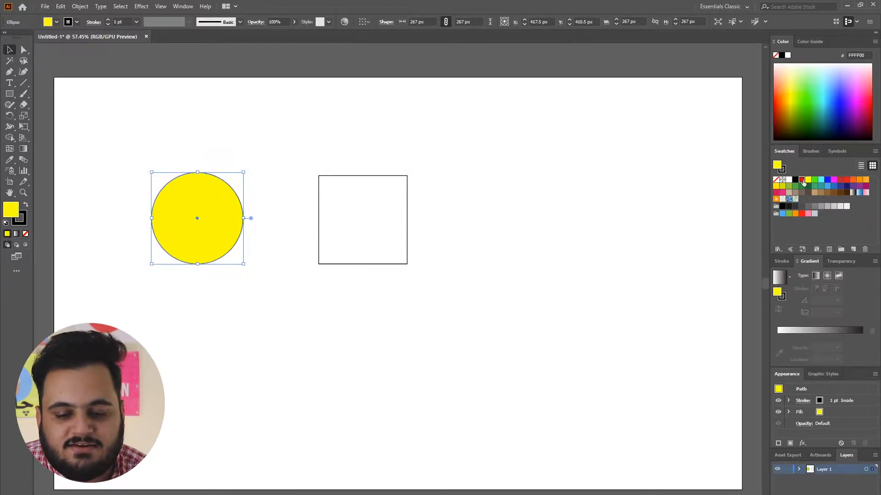
{"action": "left_click", "coordinate": [802, 180]}
{"action": "left_click", "coordinate": [392, 206]}
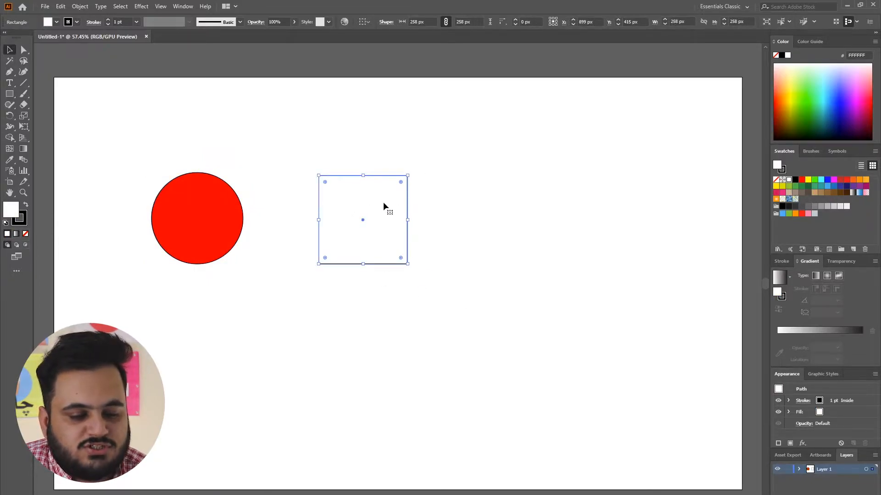
{"action": "left_click", "coordinate": [846, 186]}
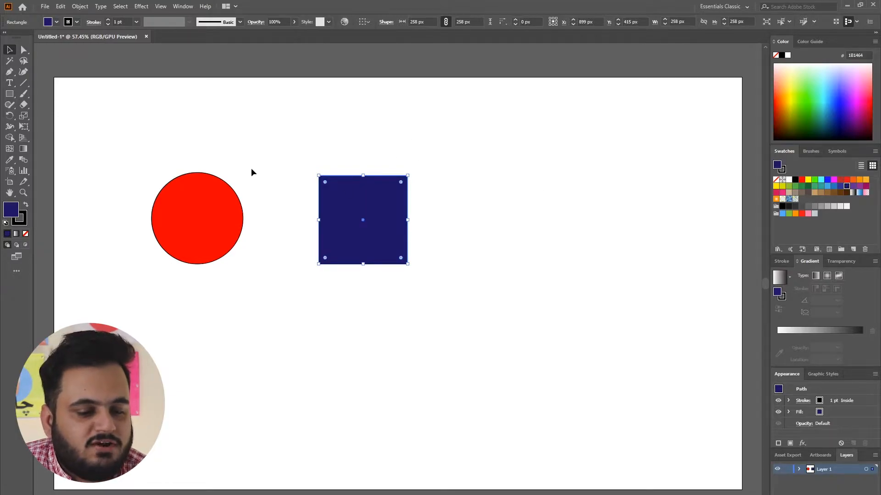
- Move the circle and square together about 267 px right and 84 px down on the artboard
{"action": "left_click_drag", "start_coordinate": [202, 136], "coordinate": [387, 272]}
{"action": "left_click_drag", "start_coordinate": [333, 236], "coordinate": [456, 273]}
{"action": "left_click", "coordinate": [450, 158]}
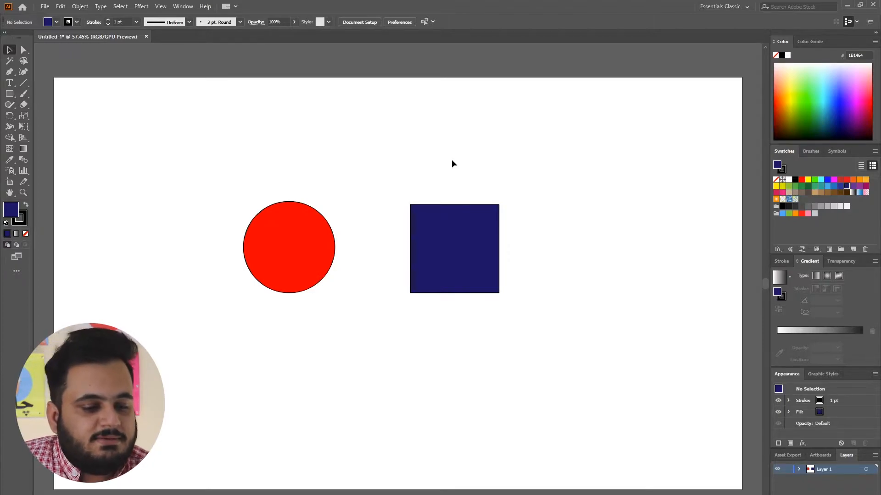
- Remove the red circle's stroke by setting its stroke colour to None
{"action": "left_click", "coordinate": [310, 234]}
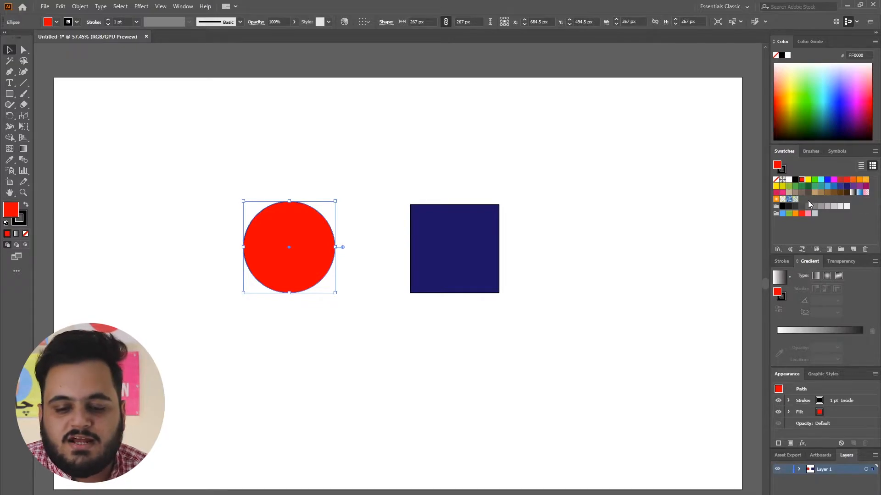
{"action": "left_click", "coordinate": [638, 211]}
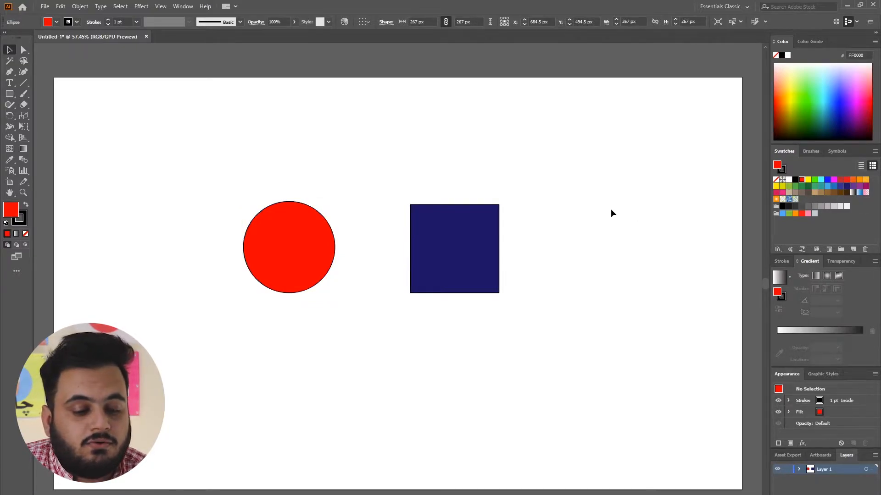
{"action": "left_click", "coordinate": [278, 253]}
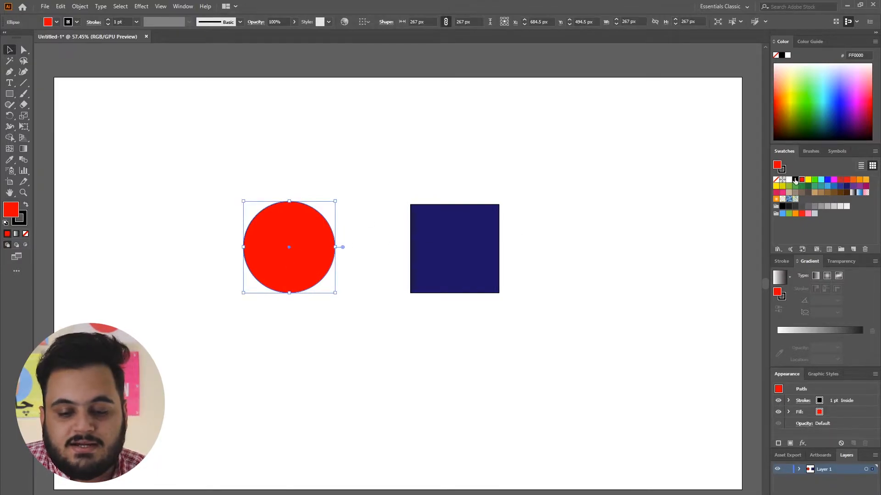
{"action": "left_click", "coordinate": [781, 170]}
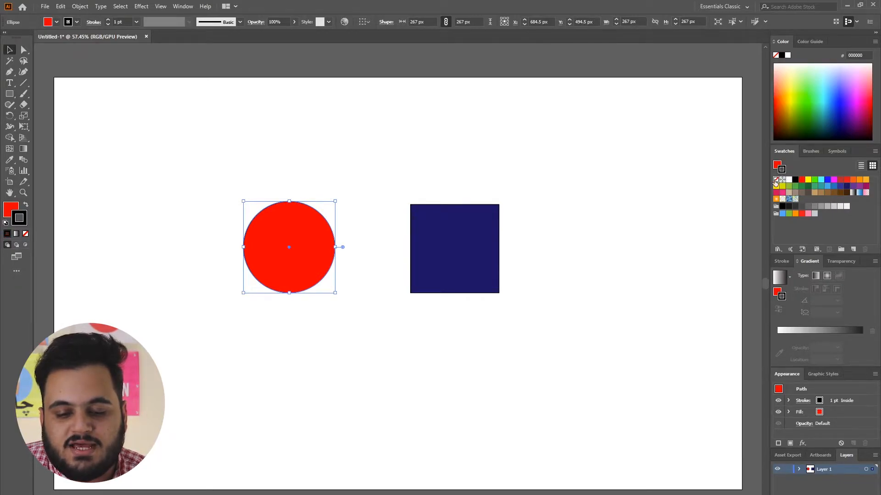
{"action": "left_click", "coordinate": [775, 180]}
- Change the circle's fill to the dark red A00A0A using the Color Picker
{"action": "left_click", "coordinate": [776, 164]}
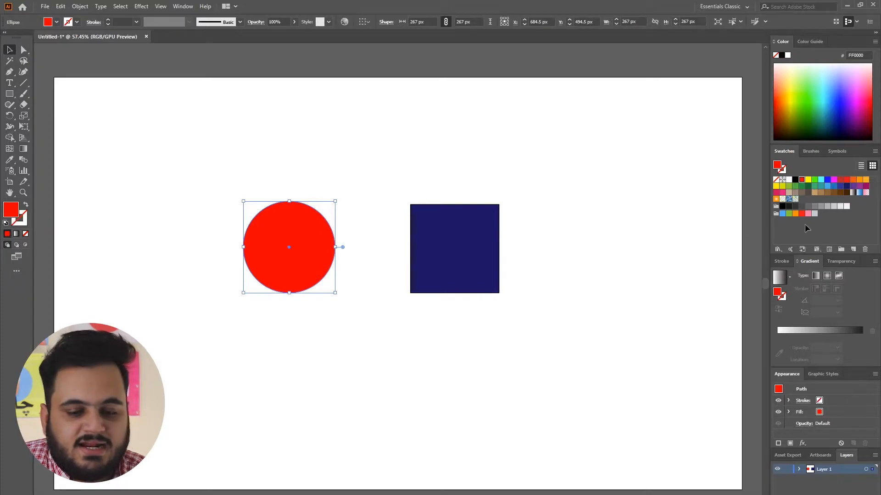
{"action": "double_click", "coordinate": [778, 167]}
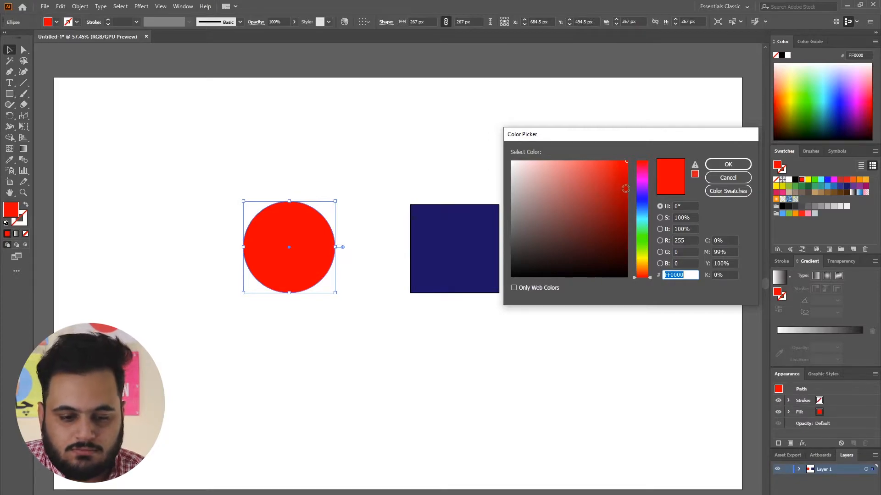
{"action": "mouse_move", "coordinate": [626, 189]}
{"action": "left_mouse_down"}
{"action": "mouse_move", "coordinate": [640, 225]}
{"action": "mouse_move", "coordinate": [629, 204]}
{"action": "mouse_move", "coordinate": [611, 202]}
{"action": "mouse_move", "coordinate": [620, 204]}
{"action": "left_mouse_up"}
{"action": "left_click", "coordinate": [737, 168]}
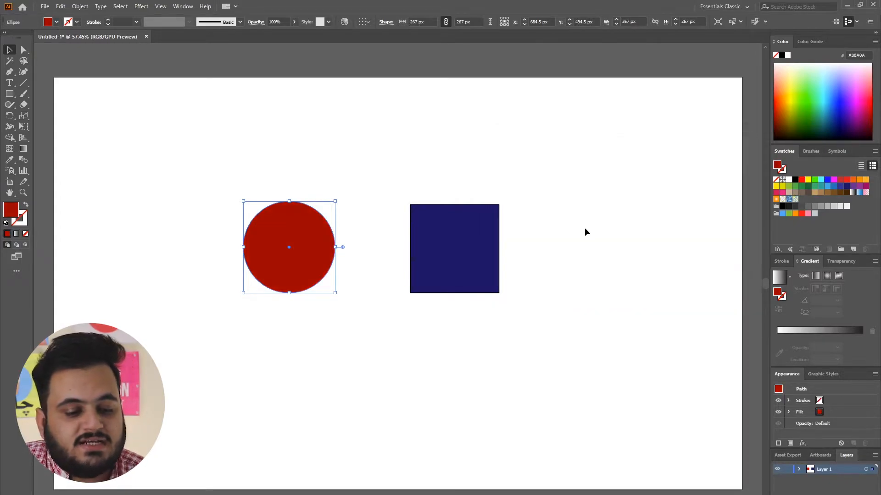
{"action": "left_click", "coordinate": [308, 153]}
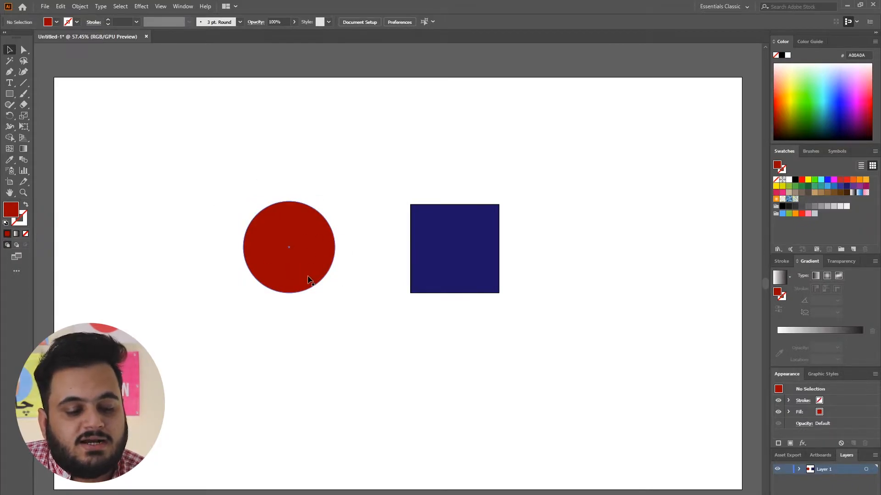
- Set the square's fill to bright blue 0049FF using the Color Picker
{"action": "left_click", "coordinate": [459, 252]}
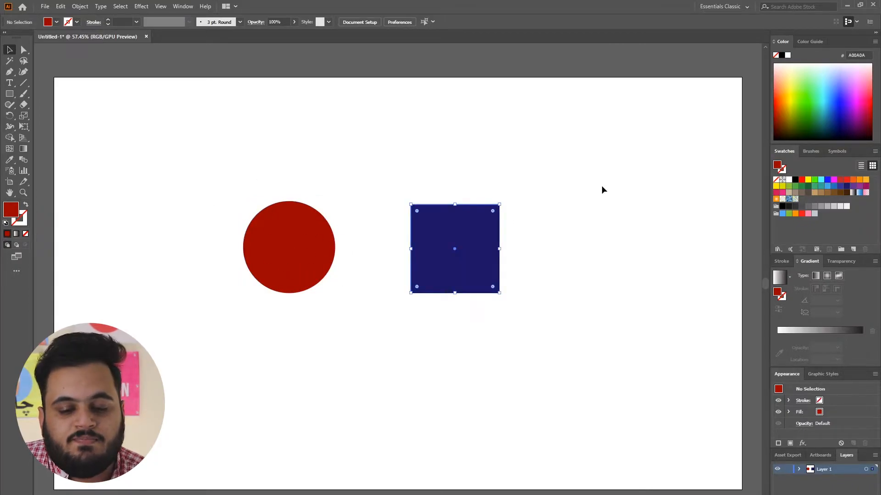
{"action": "double_click", "coordinate": [777, 166]}
{"action": "left_click", "coordinate": [642, 205]}
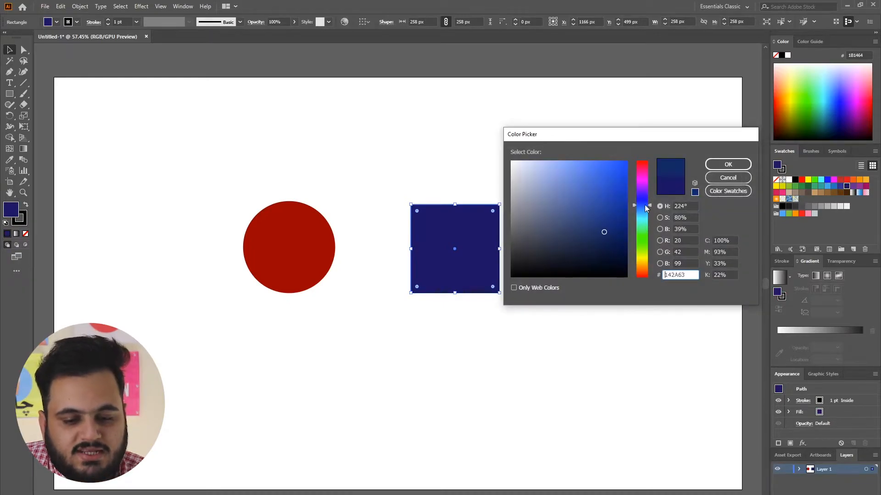
{"action": "left_click", "coordinate": [606, 183]}
{"action": "mouse_move", "coordinate": [605, 182]}
{"action": "left_mouse_down"}
{"action": "mouse_move", "coordinate": [604, 232]}
{"action": "mouse_move", "coordinate": [627, 162]}
{"action": "left_mouse_up"}
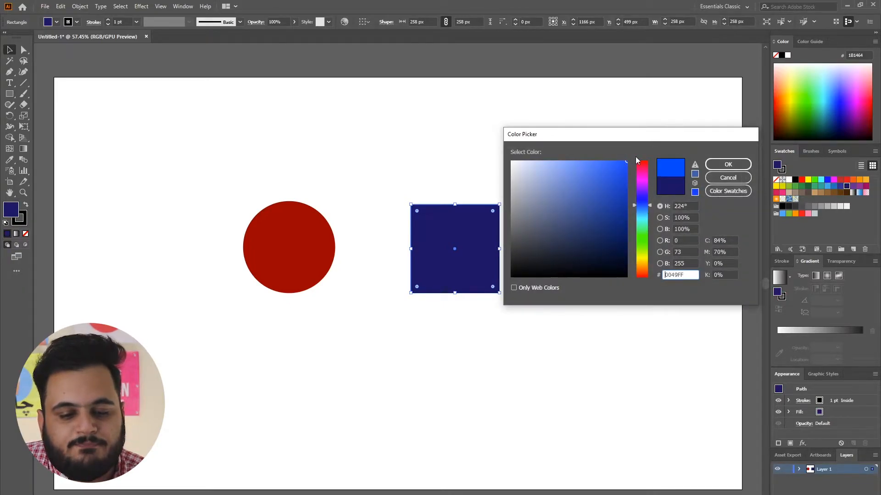
{"action": "left_click", "coordinate": [717, 166]}
{"action": "left_click", "coordinate": [347, 185]}
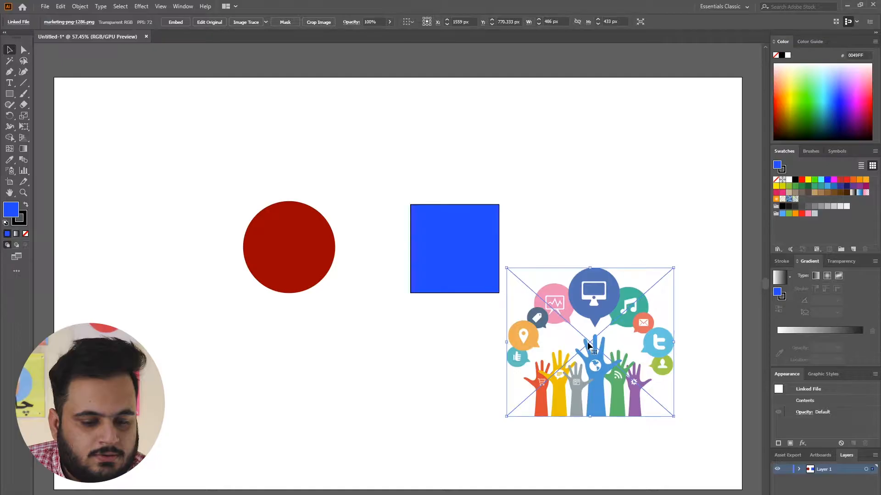
- Move the marketing image up beside the square and recolour the square with the image's pink speech bubble using the Eyedropper
{"action": "left_click_drag", "start_coordinate": [561, 357], "coordinate": [599, 227]}
{"action": "left_click", "coordinate": [456, 246]}
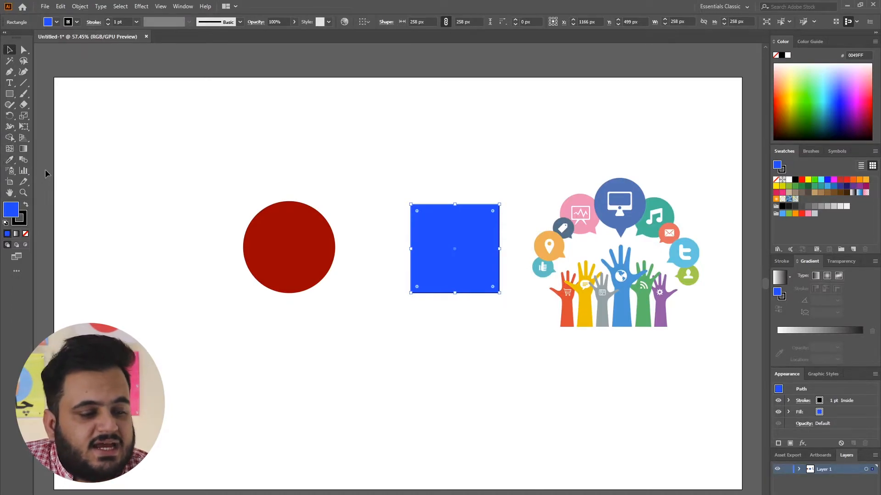
{"action": "left_click", "coordinate": [10, 158]}
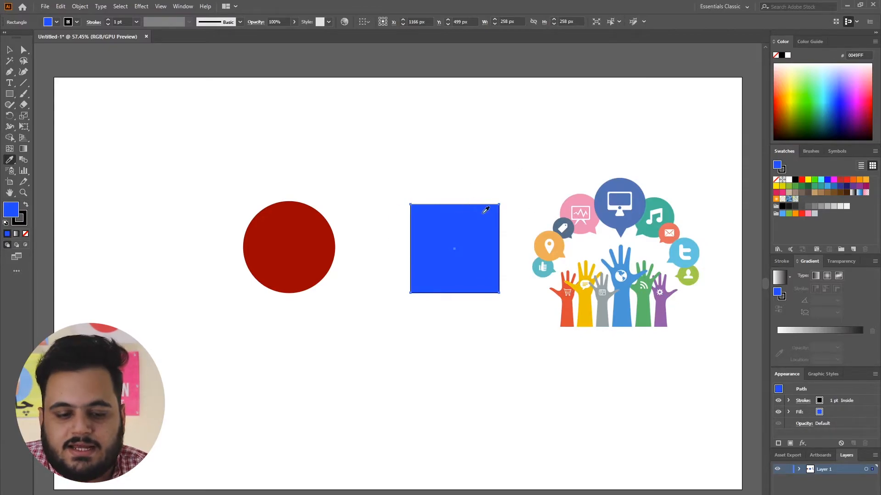
{"action": "left_click", "coordinate": [584, 196]}
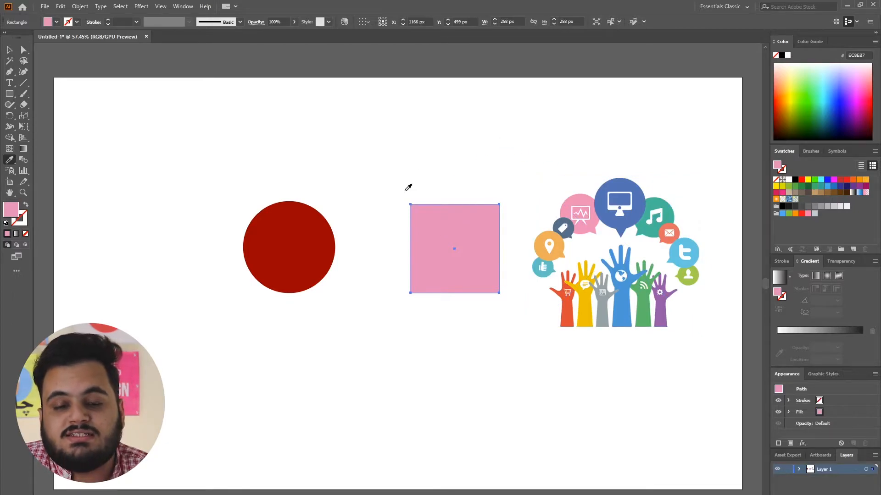
{"action": "left_click", "coordinate": [9, 50]}
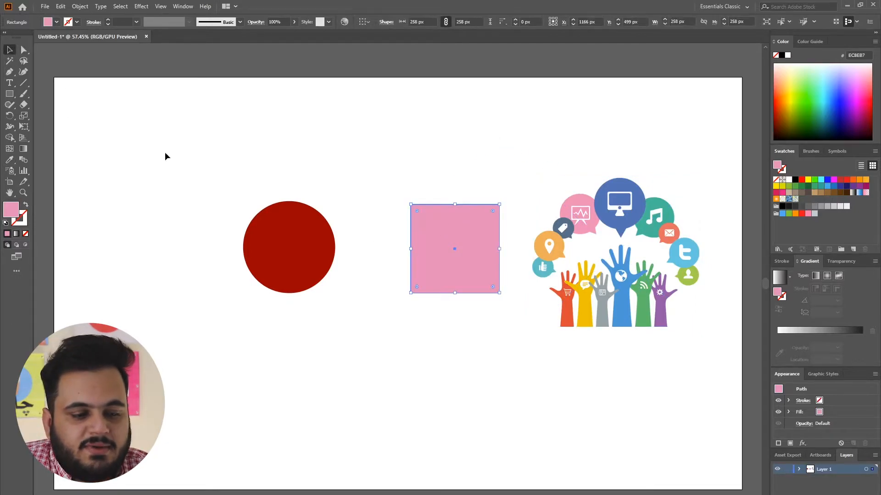
- Recolour the circle with the yellow sampled from the image's yellow hand using the Eyedropper
{"action": "left_click", "coordinate": [258, 236]}
{"action": "left_click", "coordinate": [9, 160]}
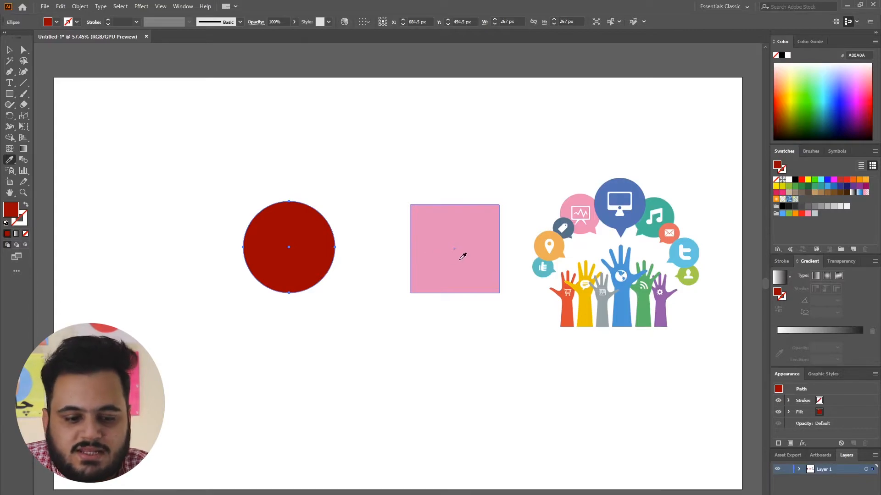
{"action": "left_click", "coordinate": [587, 302]}
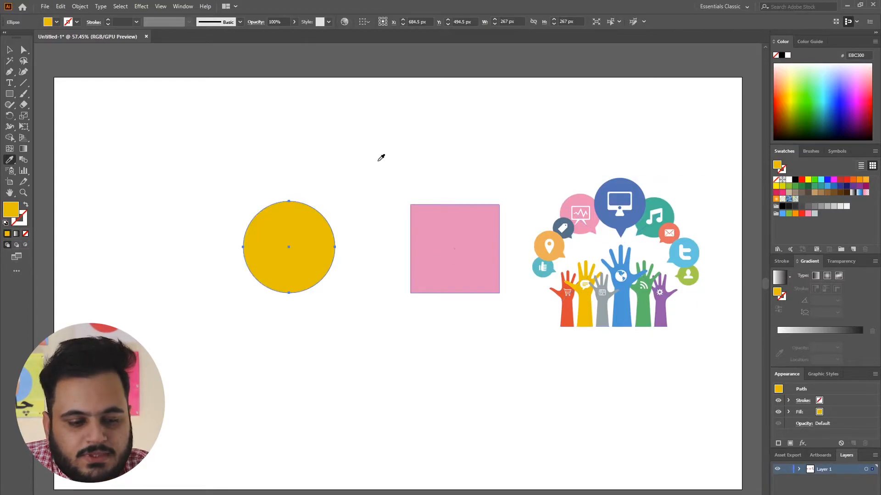
{"action": "left_click", "coordinate": [10, 49]}
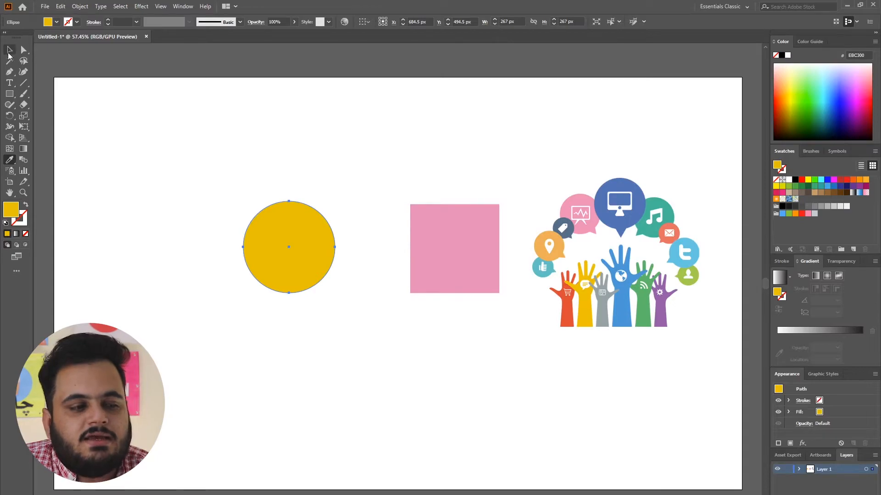
{"action": "left_click", "coordinate": [222, 145]}
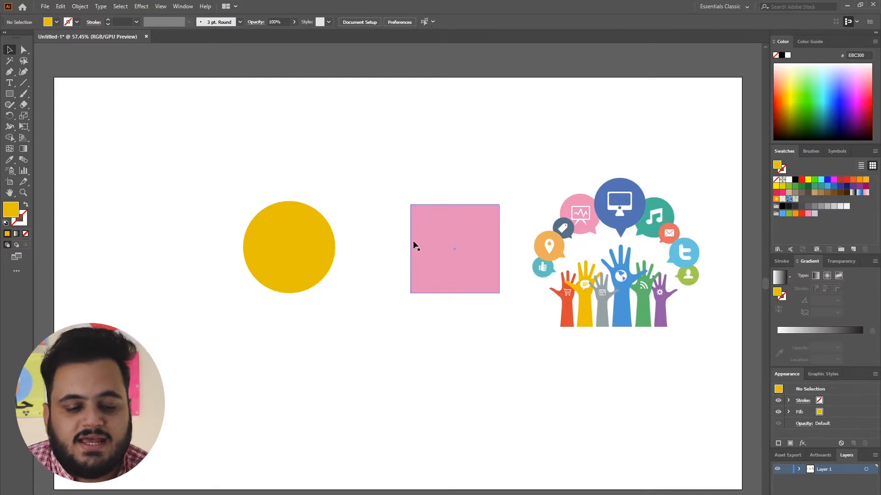
- Delete the circle, square and marketing image together, and restore them in their original places
{"action": "left_click_drag", "start_coordinate": [246, 159], "coordinate": [705, 409]}
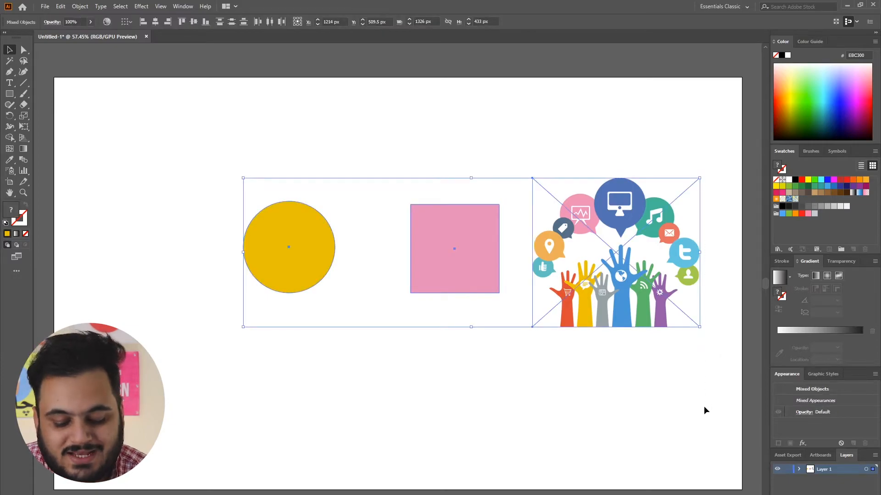
{"action": "key", "text": "Delete"}
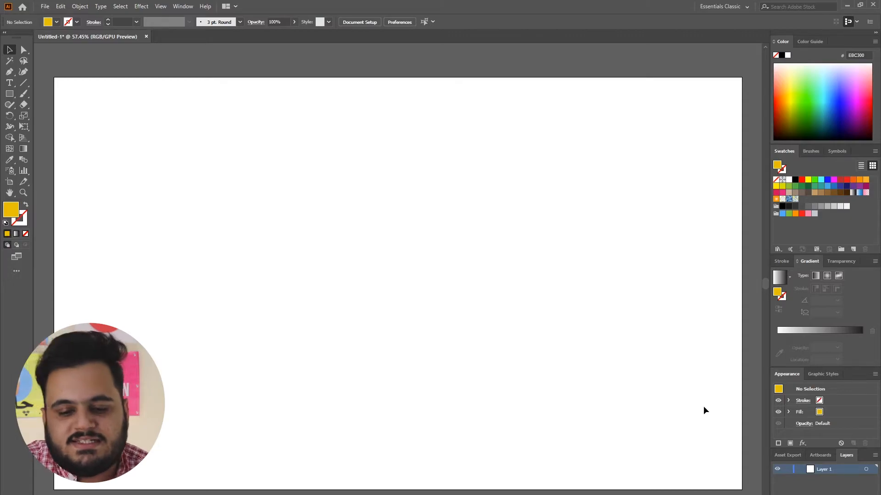
{"action": "key", "text": "ctrl+v"}
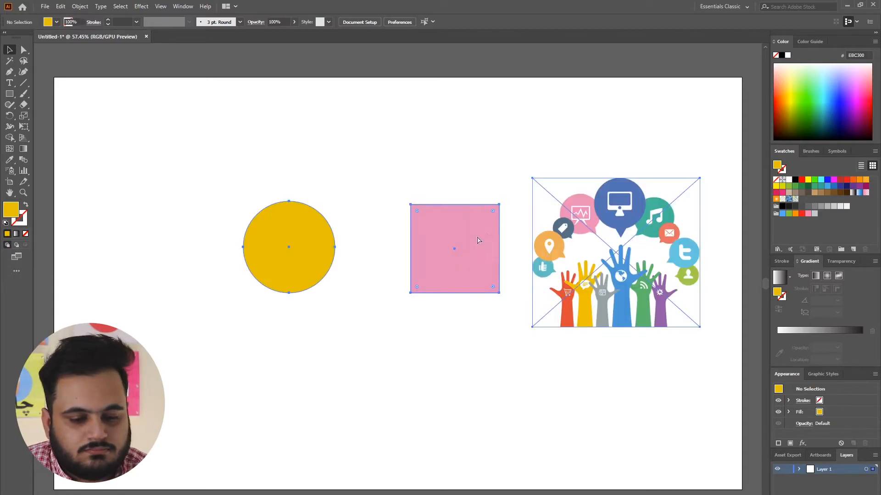
{"action": "left_click", "coordinate": [439, 102]}
- Move the pink square about 100 px closer to the yellow circle and select both shapes
{"action": "left_click_drag", "start_coordinate": [290, 197], "coordinate": [334, 233]}
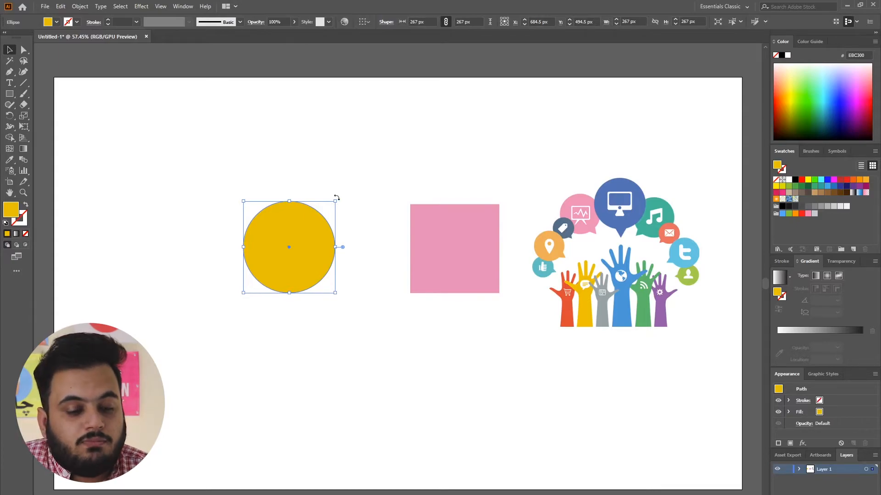
{"action": "left_click_drag", "start_coordinate": [291, 159], "coordinate": [480, 266]}
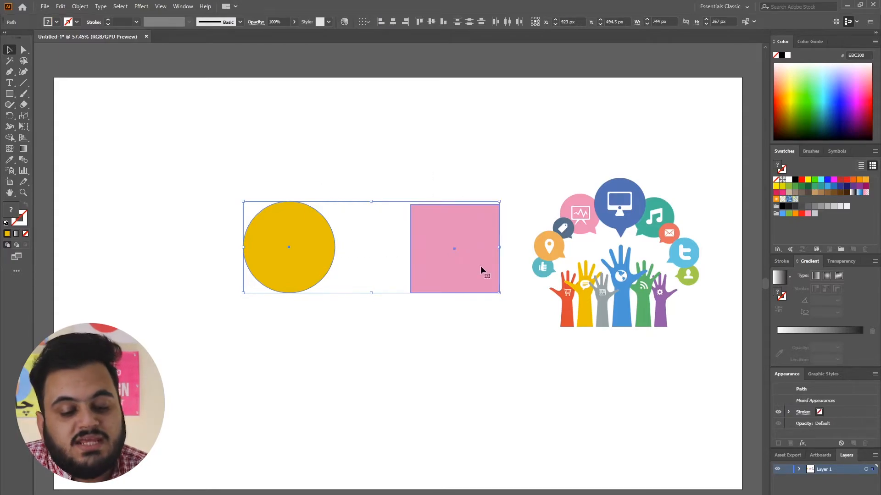
{"action": "left_click_drag", "start_coordinate": [261, 167], "coordinate": [492, 301]}
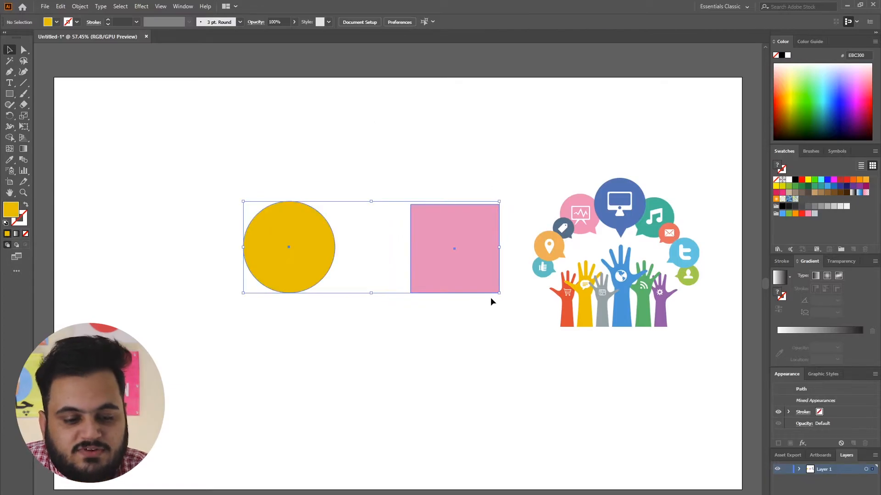
{"action": "left_click", "coordinate": [377, 140]}
{"action": "left_click_drag", "start_coordinate": [285, 158], "coordinate": [467, 296]}
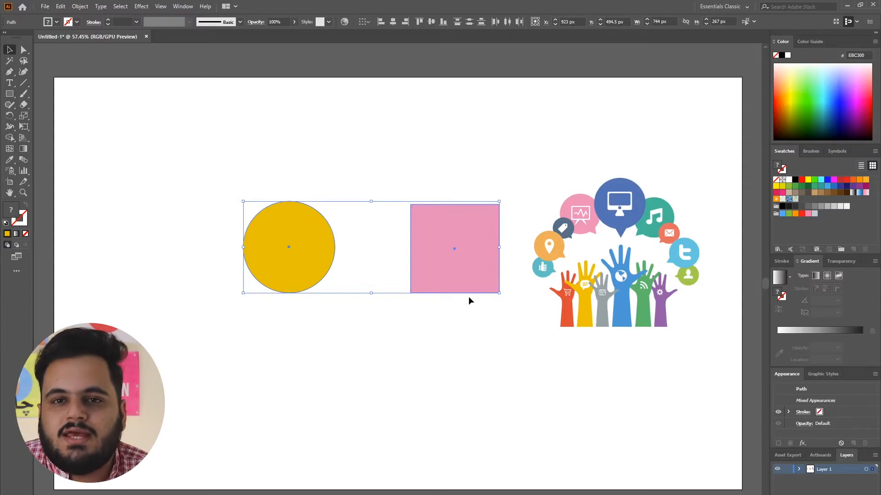
{"action": "left_click", "coordinate": [308, 172]}
{"action": "left_click_drag", "start_coordinate": [460, 251], "coordinate": [426, 255]}
{"action": "left_click_drag", "start_coordinate": [269, 154], "coordinate": [440, 290]}
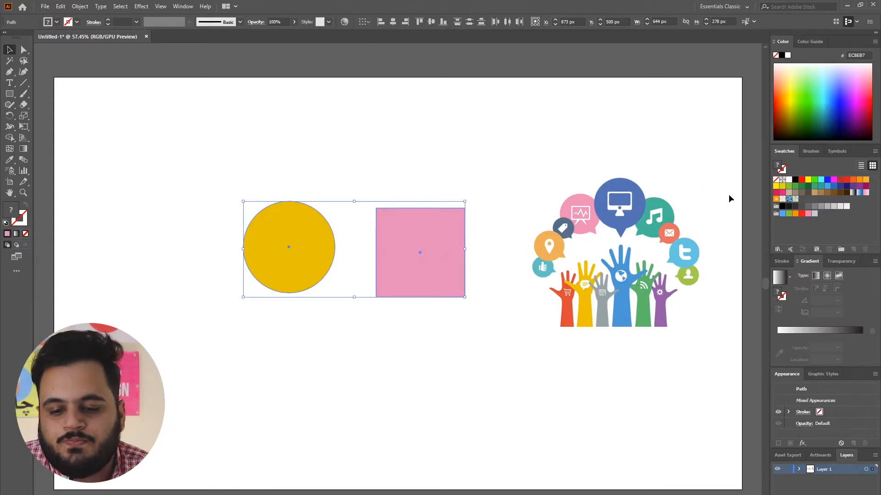
- Create a swatch group named Color Group 1 from the selected artwork, including swatches for tints
{"action": "left_click", "coordinate": [874, 151]}
{"action": "left_click", "coordinate": [875, 152]}
{"action": "left_click", "coordinate": [874, 152]}
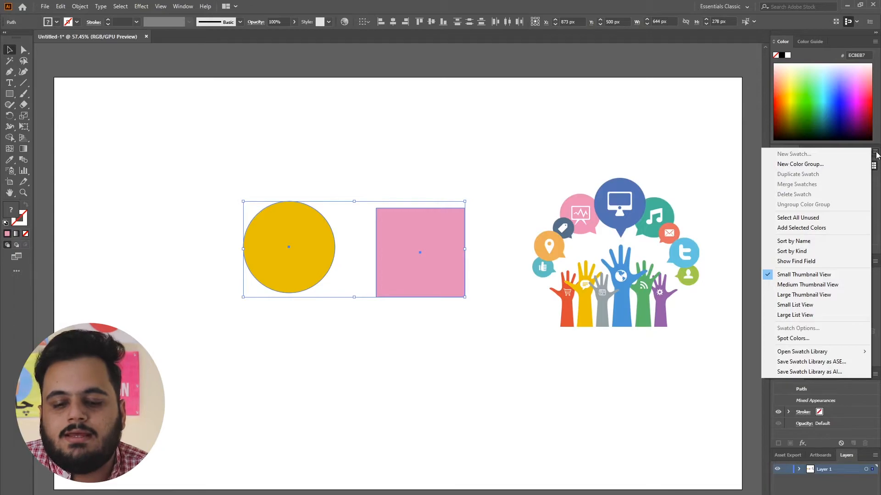
{"action": "left_click", "coordinate": [846, 163]}
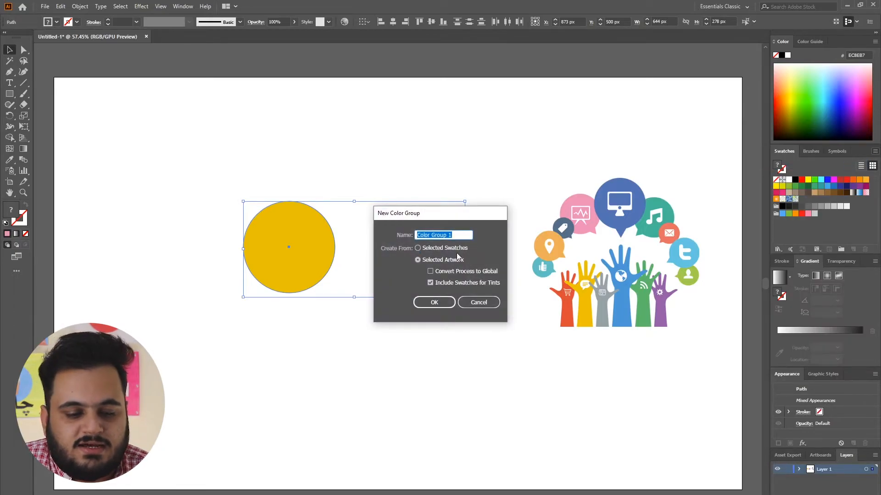
{"action": "left_click", "coordinate": [435, 303]}
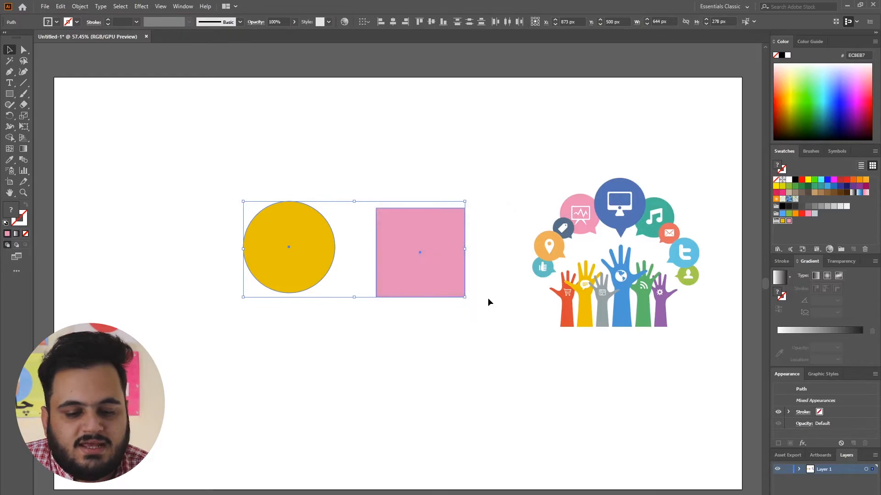
{"action": "left_click", "coordinate": [785, 224]}
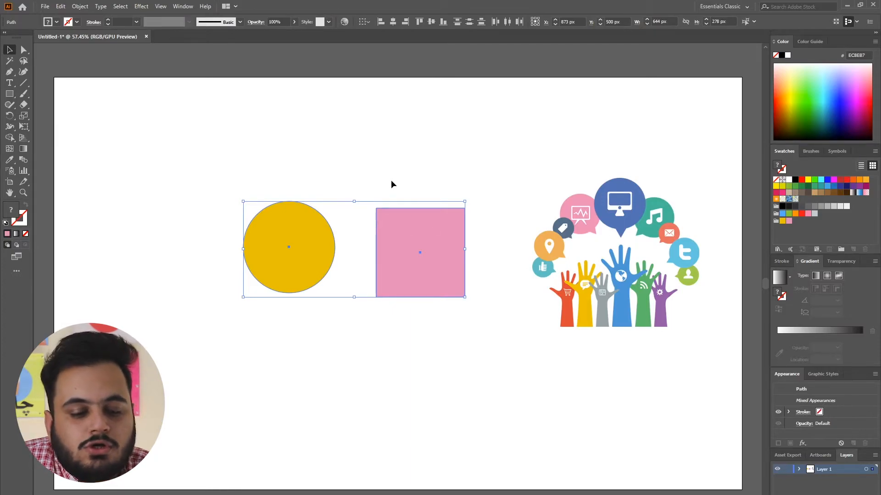
- Replace the circle, square and marketing image with a single pink circle about 589 px across near the artboard's centre
{"action": "left_click_drag", "start_coordinate": [281, 157], "coordinate": [633, 323]}
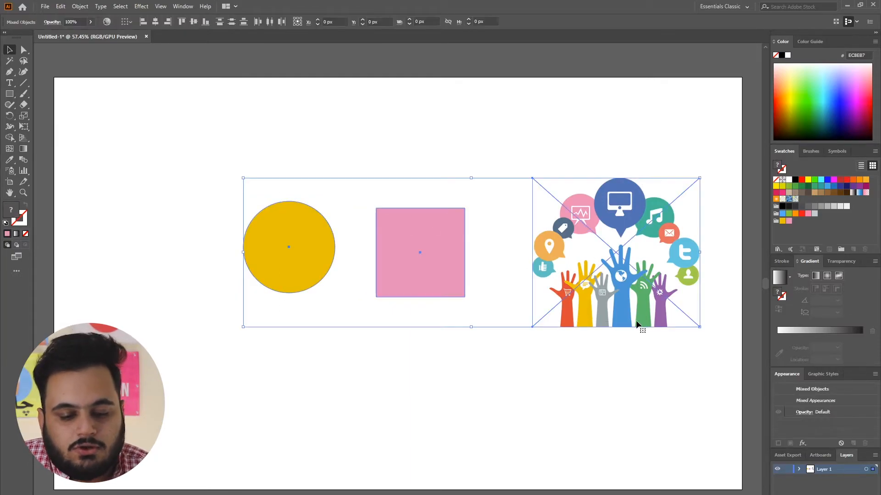
{"action": "key", "text": "Delete"}
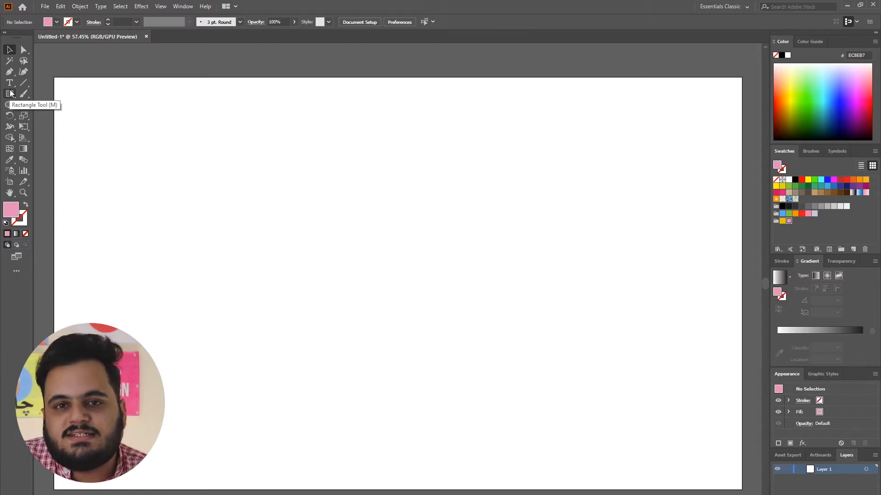
{"action": "left_click_drag", "start_coordinate": [11, 93], "coordinate": [40, 114]}
{"action": "left_click_drag", "start_coordinate": [303, 175], "coordinate": [506, 285]}
{"action": "left_click", "coordinate": [9, 49]}
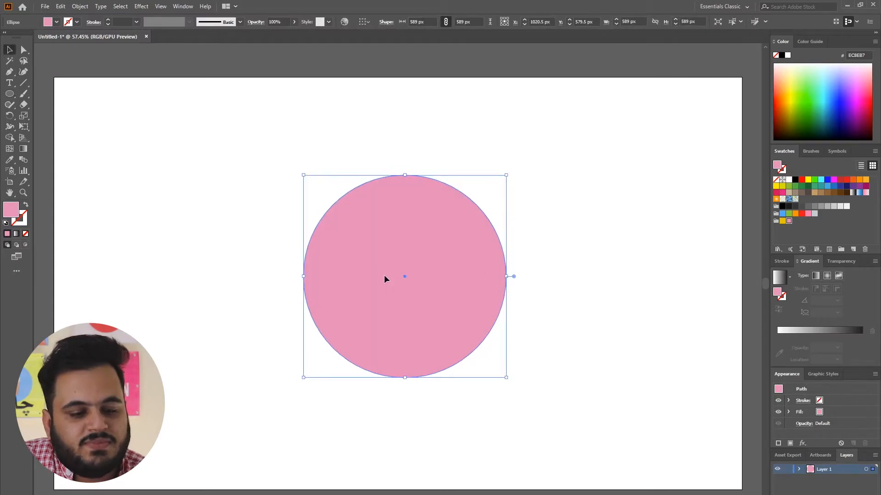
{"action": "left_click_drag", "start_coordinate": [384, 275], "coordinate": [384, 263]}
{"action": "left_click_drag", "start_coordinate": [431, 277], "coordinate": [422, 281]}
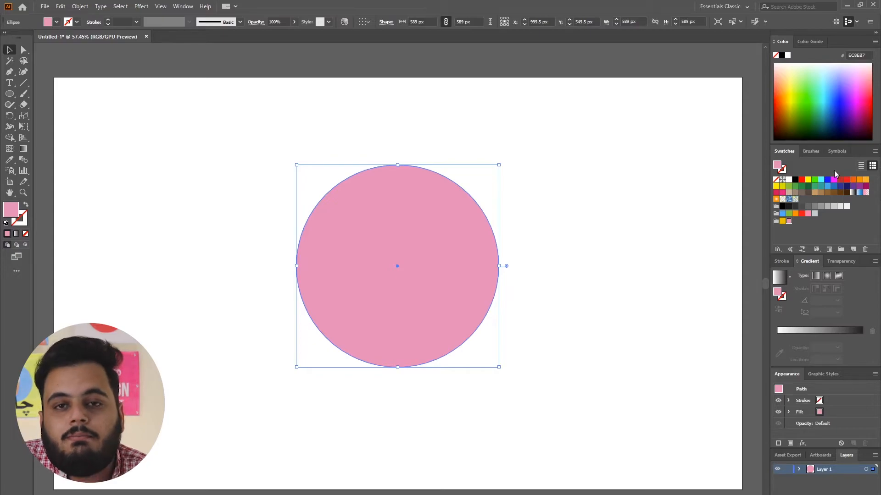
- Give the pink circle a black stroke from the swatches
{"action": "key", "text": "x"}
{"action": "left_click", "coordinate": [777, 165]}
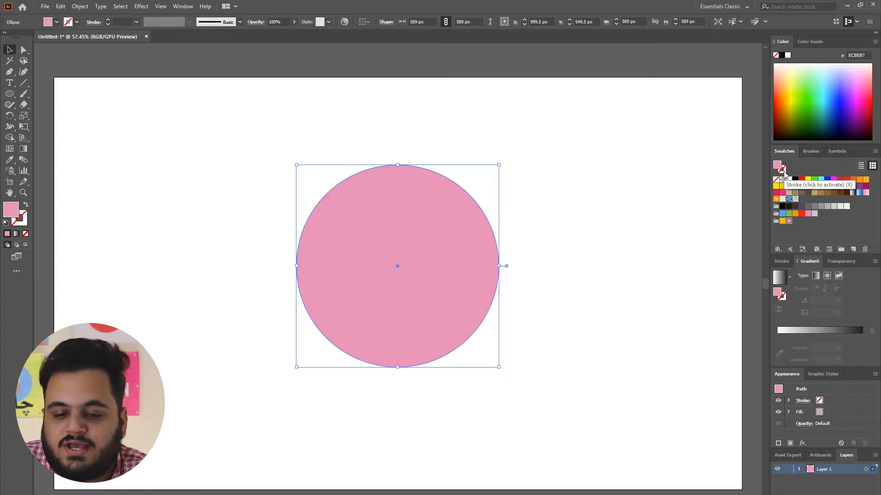
{"action": "left_click", "coordinate": [783, 172]}
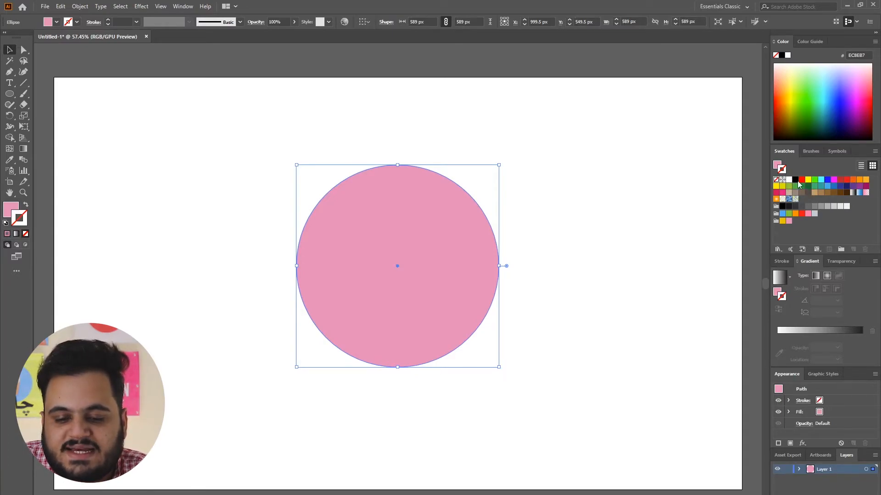
{"action": "left_click", "coordinate": [795, 180]}
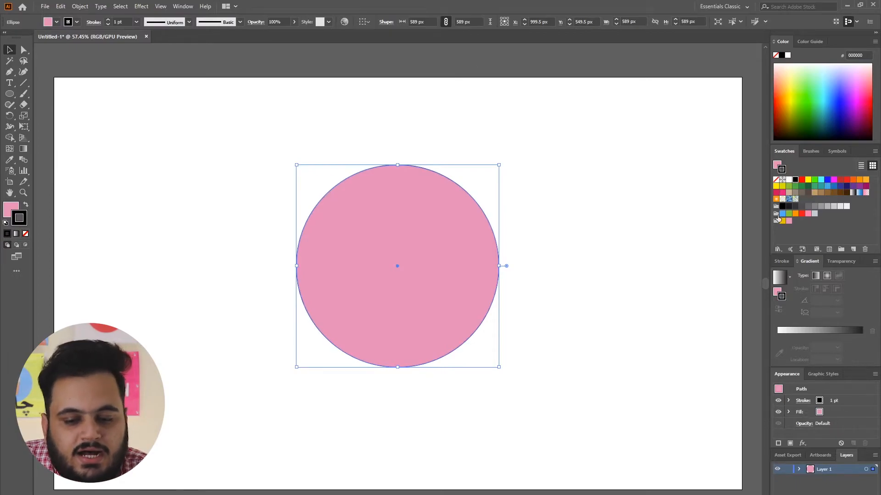
{"action": "left_click", "coordinate": [540, 225]}
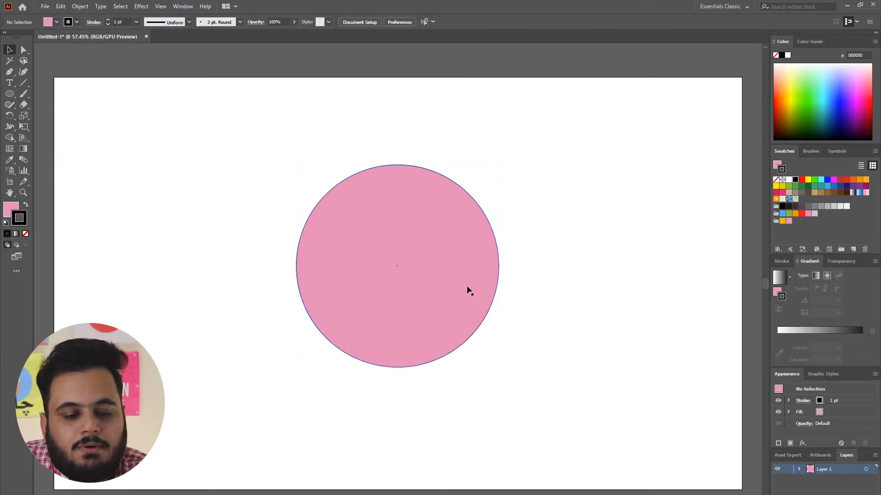
- Set the circle's stroke weight to 10 pt
{"action": "left_click", "coordinate": [466, 245]}
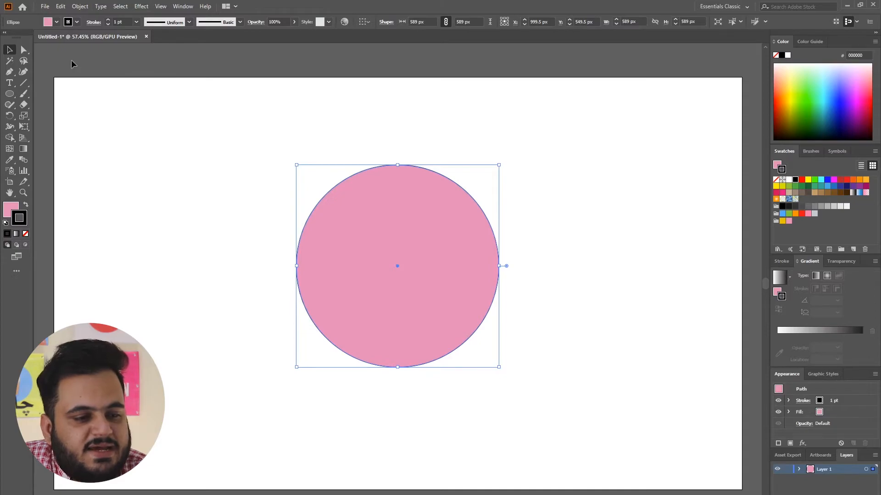
{"action": "left_click", "coordinate": [136, 23]}
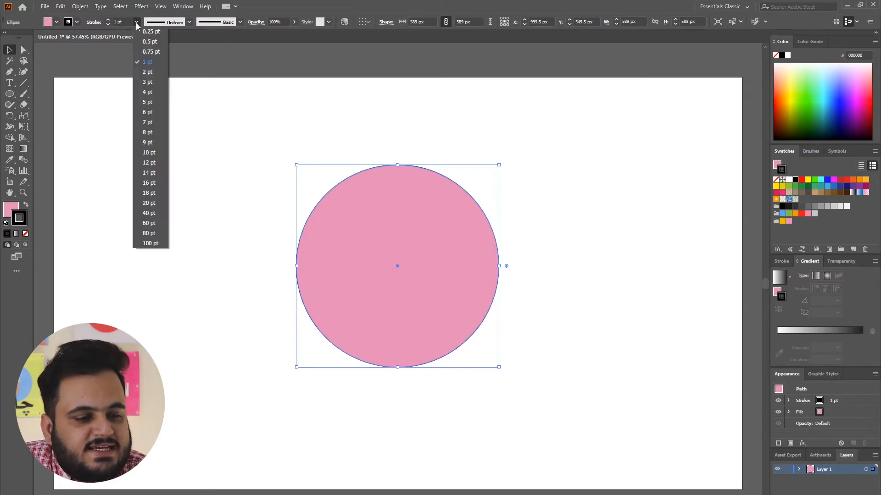
{"action": "left_click", "coordinate": [151, 153]}
{"action": "left_click", "coordinate": [172, 154]}
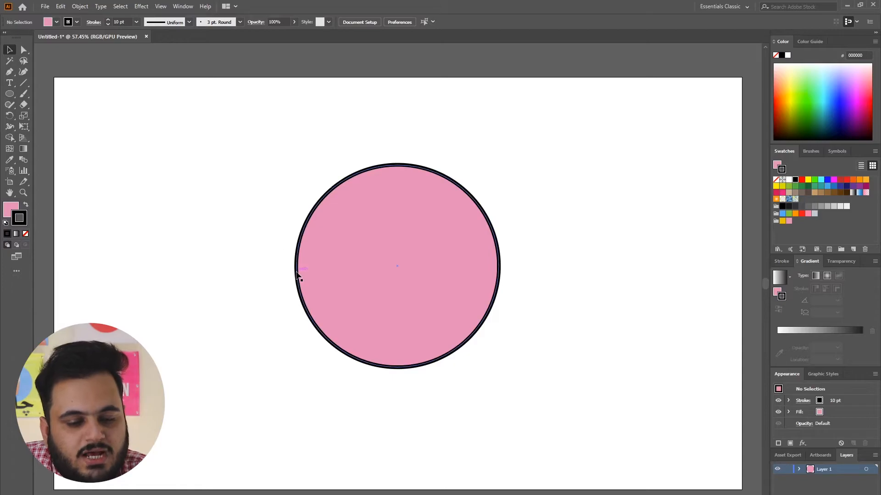
- Increase the circle's stroke weight to 40 pt
{"action": "left_click", "coordinate": [351, 237]}
{"action": "left_click", "coordinate": [136, 22]}
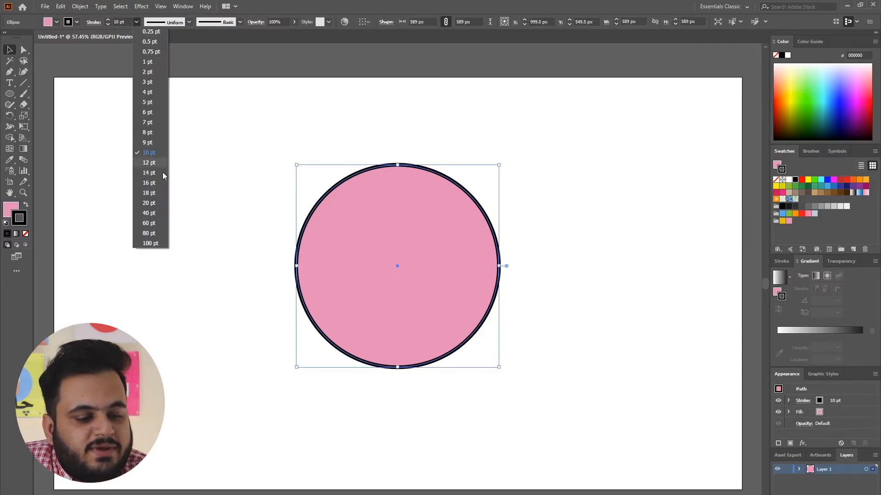
{"action": "left_click", "coordinate": [152, 204]}
{"action": "left_click", "coordinate": [223, 181]}
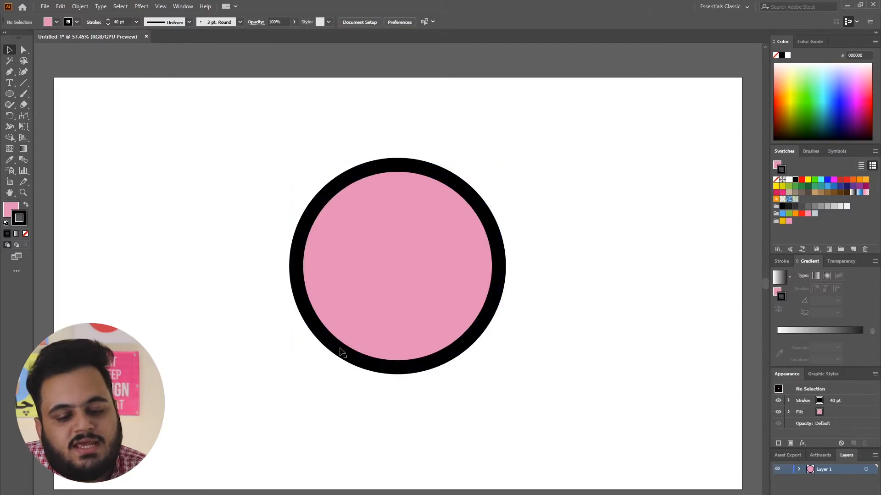
- Align the circle's stroke to the inside of its path and thicken it to 75 pt
{"action": "left_click", "coordinate": [363, 221]}
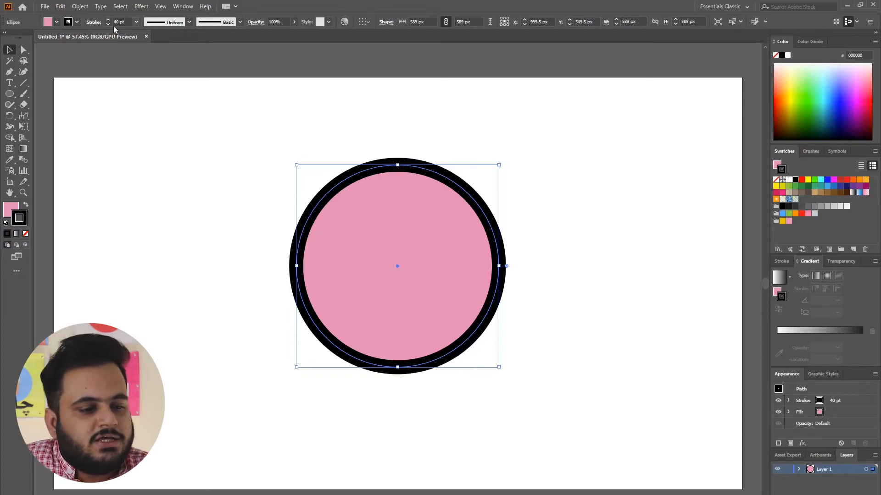
{"action": "left_click", "coordinate": [94, 22]}
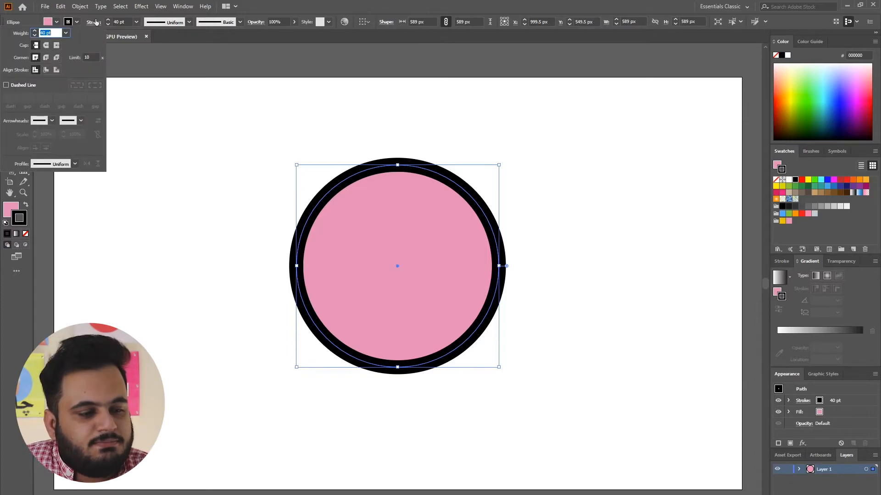
{"action": "left_click", "coordinate": [46, 70]}
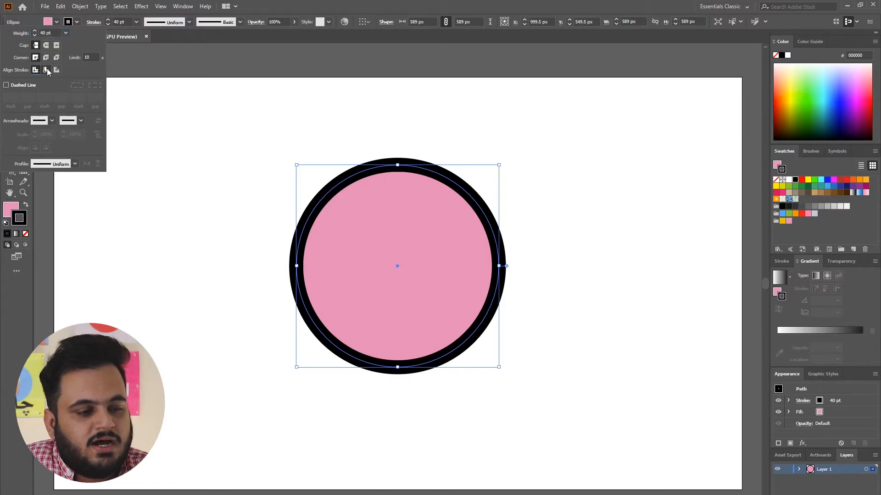
{"action": "left_click", "coordinate": [130, 22]}
{"action": "type", "text": "44"}
{"action": "key", "text": "Return"}
{"action": "scroll", "coordinate": [130, 22], "scroll_direction": "up", "scroll_amount": 20}
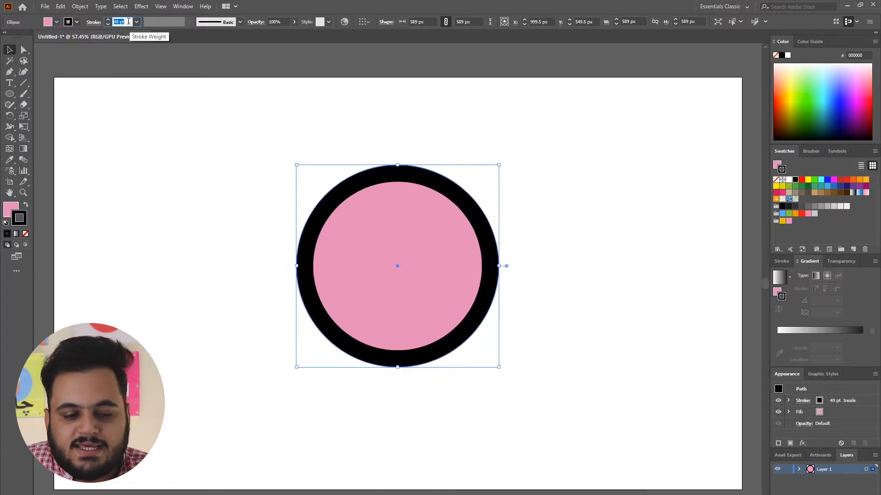
{"action": "scroll", "coordinate": [128, 22], "scroll_direction": "up", "scroll_amount": 8}
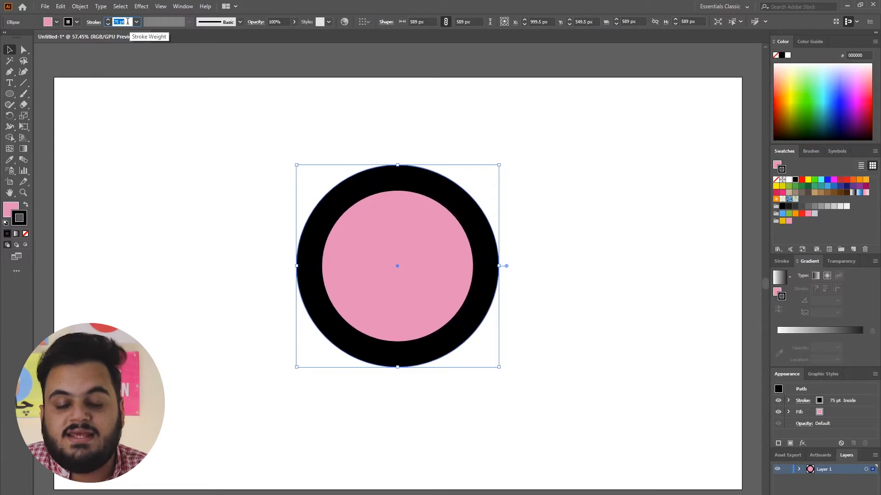
- Thin the circle's inside-aligned stroke to 26 pt
{"action": "scroll", "coordinate": [126, 21], "scroll_direction": "down", "scroll_amount": 20}
{"action": "scroll", "coordinate": [125, 20], "scroll_direction": "down", "scroll_amount": 20}
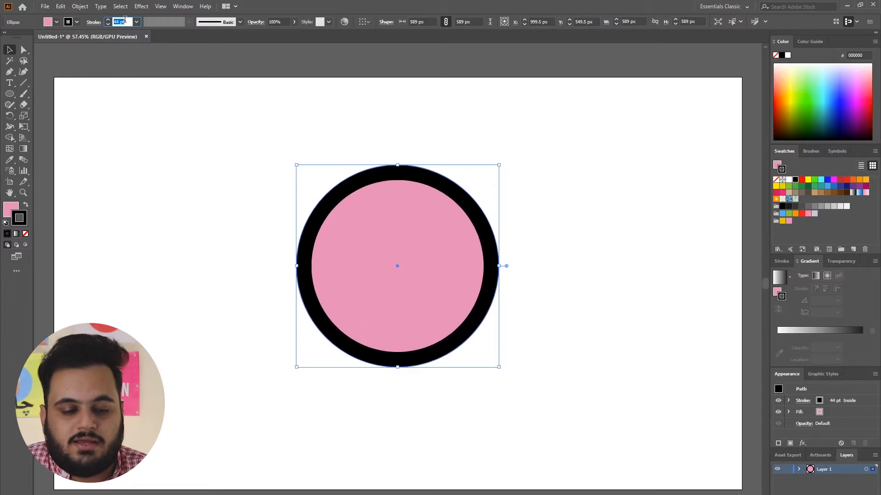
{"action": "right_click", "coordinate": [124, 20]}
{"action": "left_click", "coordinate": [123, 21]}
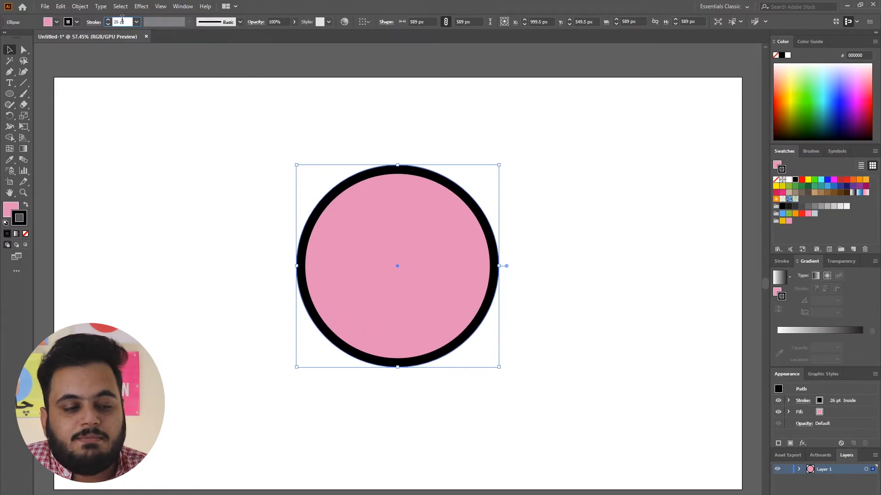
- Align the circle's stroke to the outside of its path and set its weight to 21 pt
{"action": "left_click", "coordinate": [94, 22]}
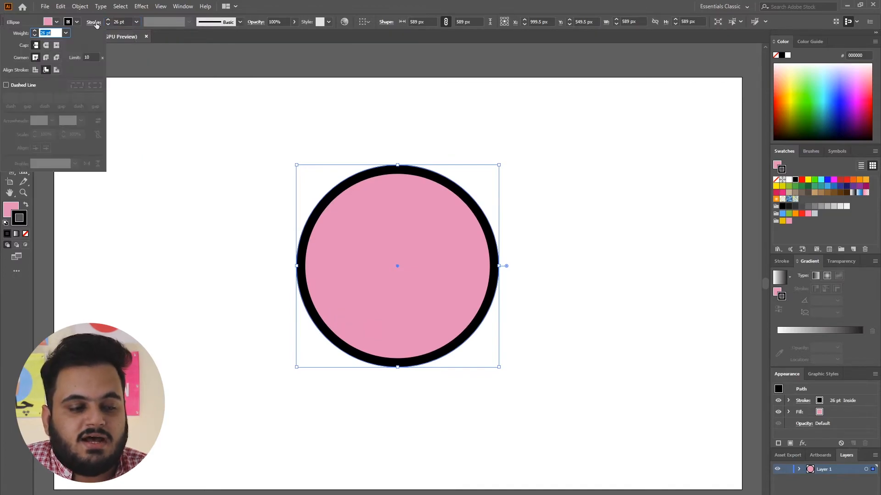
{"action": "left_click", "coordinate": [56, 72]}
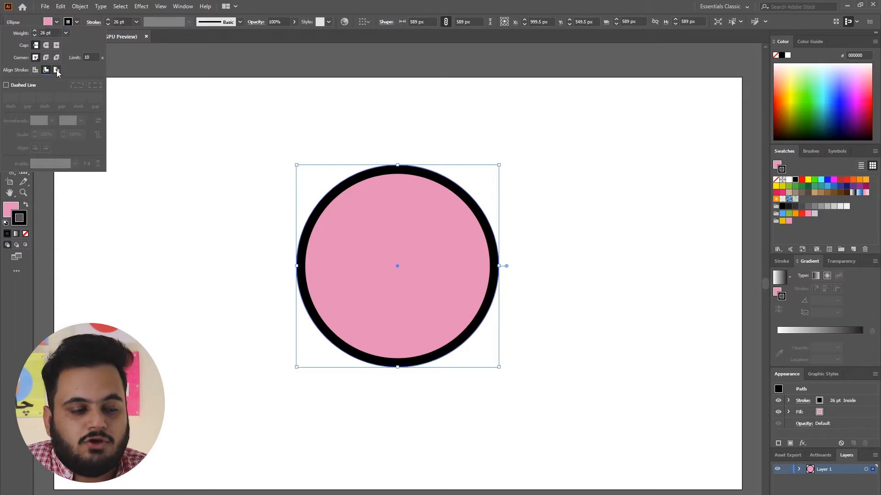
{"action": "left_click", "coordinate": [50, 34]}
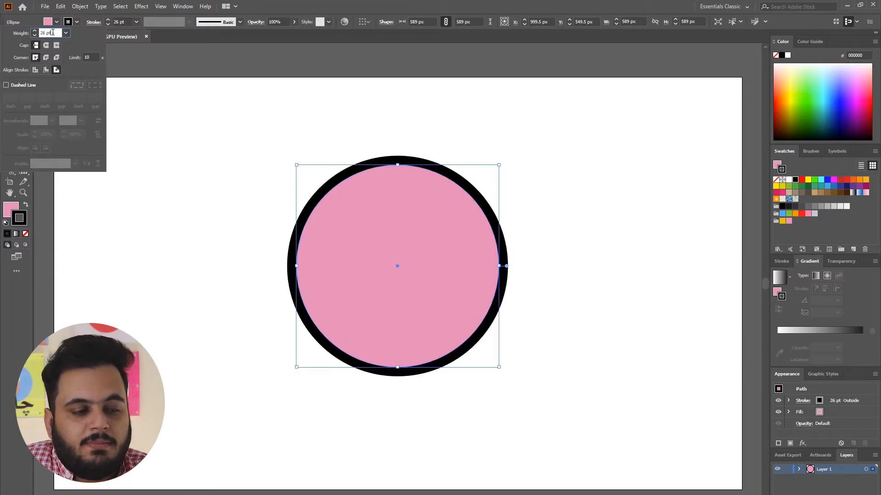
{"action": "scroll", "coordinate": [52, 34], "scroll_direction": "up", "scroll_amount": 14}
{"action": "scroll", "coordinate": [52, 34], "scroll_direction": "down", "scroll_amount": 20}
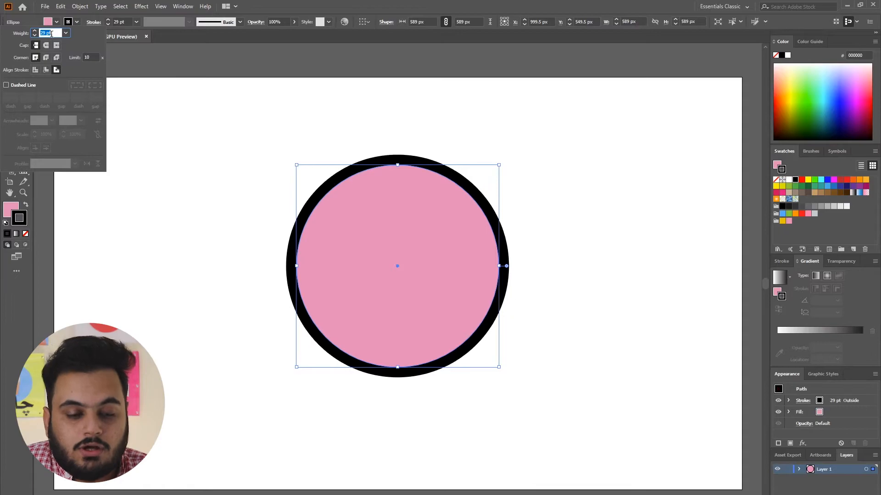
{"action": "scroll", "coordinate": [51, 36], "scroll_direction": "down", "scroll_amount": 4}
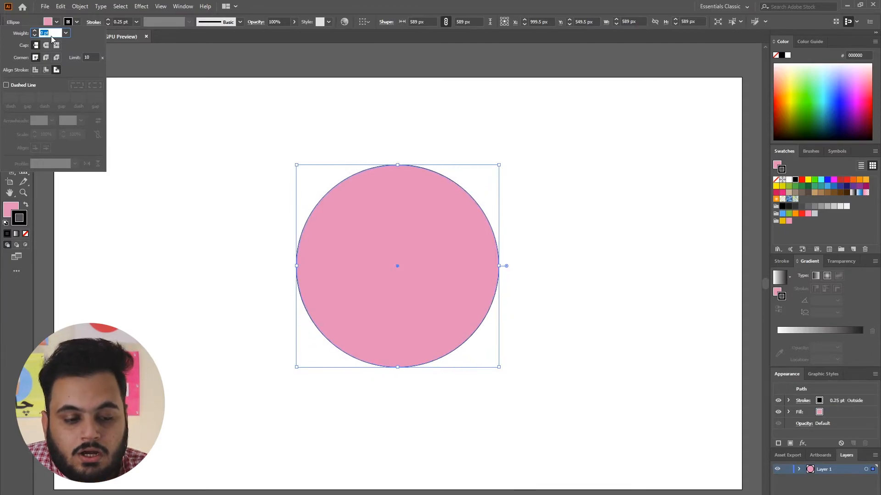
{"action": "scroll", "coordinate": [51, 36], "scroll_direction": "up", "scroll_amount": 20}
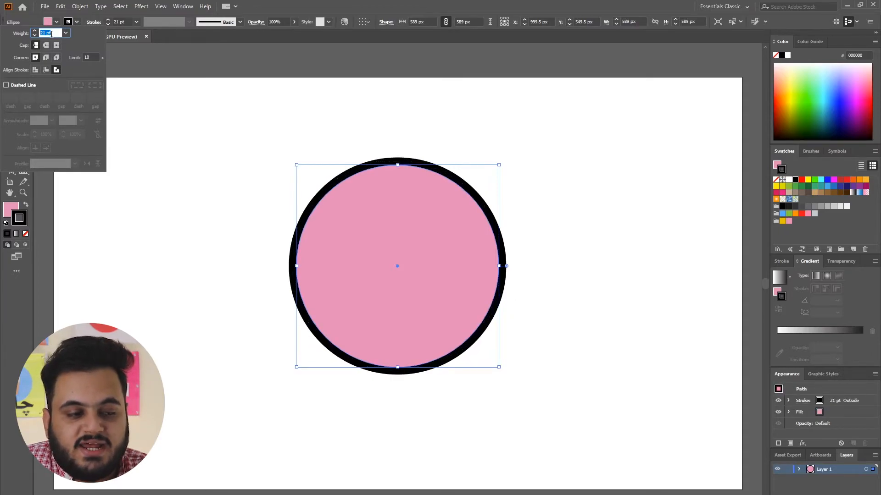
- Thicken the circle's stroke to 32 pt and align it to the centre of its path
{"action": "scroll", "coordinate": [51, 34], "scroll_direction": "down", "scroll_amount": 2}
{"action": "scroll", "coordinate": [52, 34], "scroll_direction": "up", "scroll_amount": 13}
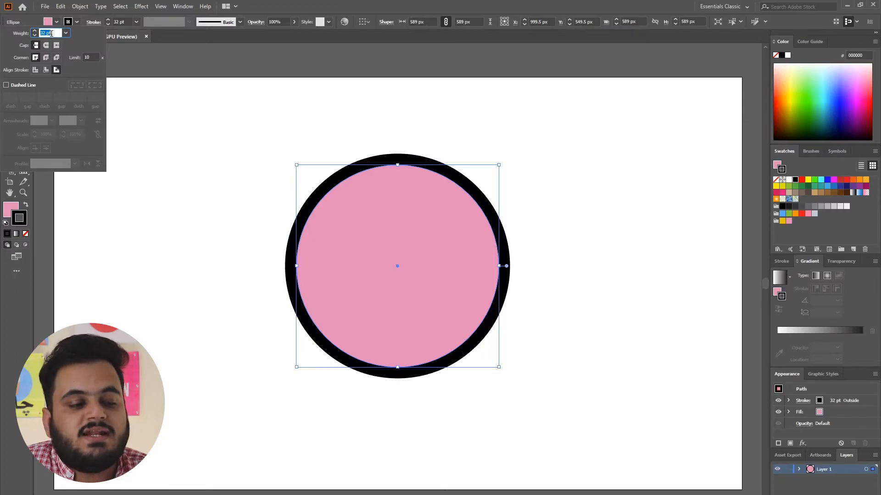
{"action": "left_click", "coordinate": [36, 70]}
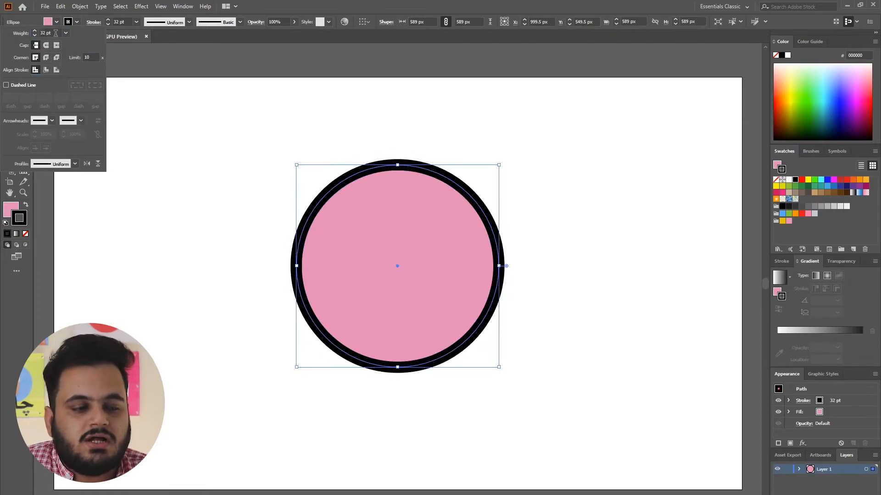
- Vary the weight of the circle's centred stroke, raising it to 44 pt and settling on 13 pt
{"action": "scroll", "coordinate": [56, 33], "scroll_direction": "down", "scroll_amount": 4}
{"action": "scroll", "coordinate": [53, 33], "scroll_direction": "up", "scroll_amount": 7}
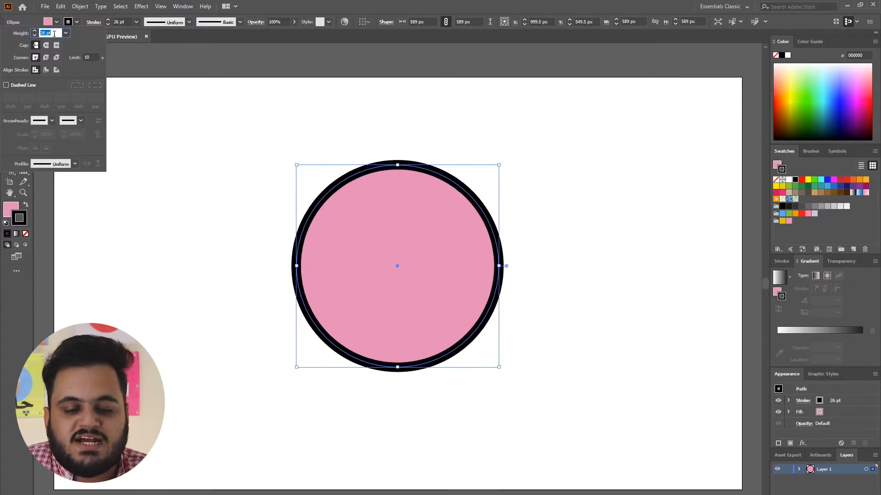
{"action": "scroll", "coordinate": [54, 34], "scroll_direction": "up", "scroll_amount": 4}
{"action": "scroll", "coordinate": [54, 33], "scroll_direction": "up", "scroll_amount": 14}
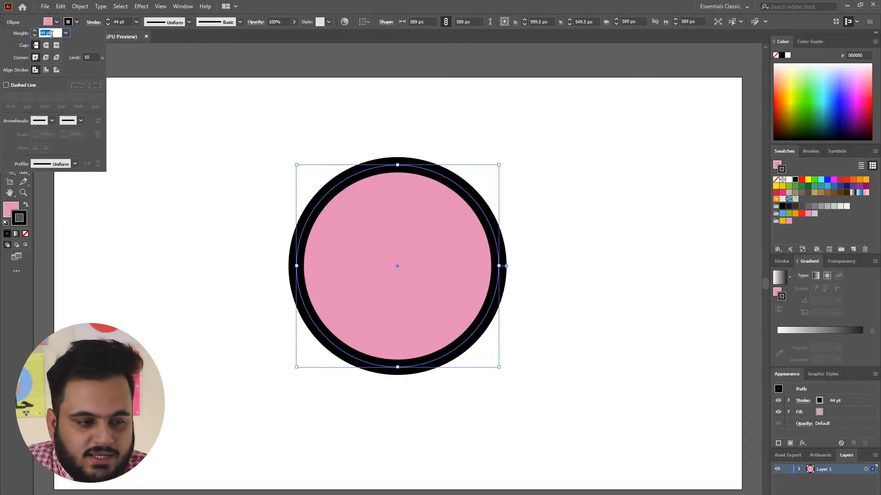
{"action": "scroll", "coordinate": [52, 34], "scroll_direction": "down", "scroll_amount": 20}
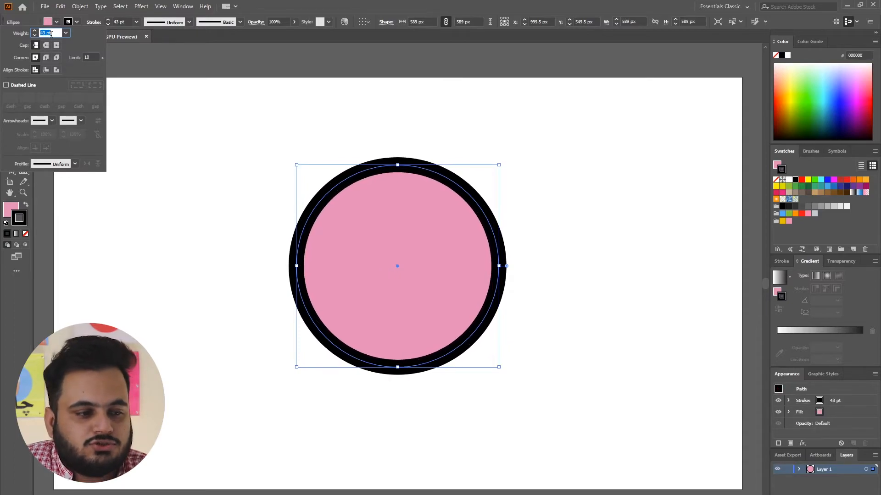
{"action": "scroll", "coordinate": [52, 34], "scroll_direction": "down", "scroll_amount": 16}
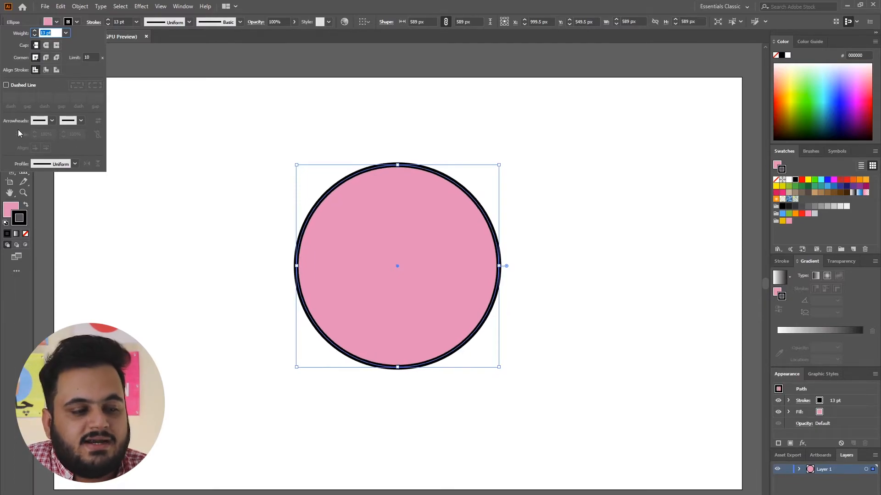
- Make the circle's stroke a dashed line with a 15 pt dash and a 15 pt gap
{"action": "left_click", "coordinate": [6, 85]}
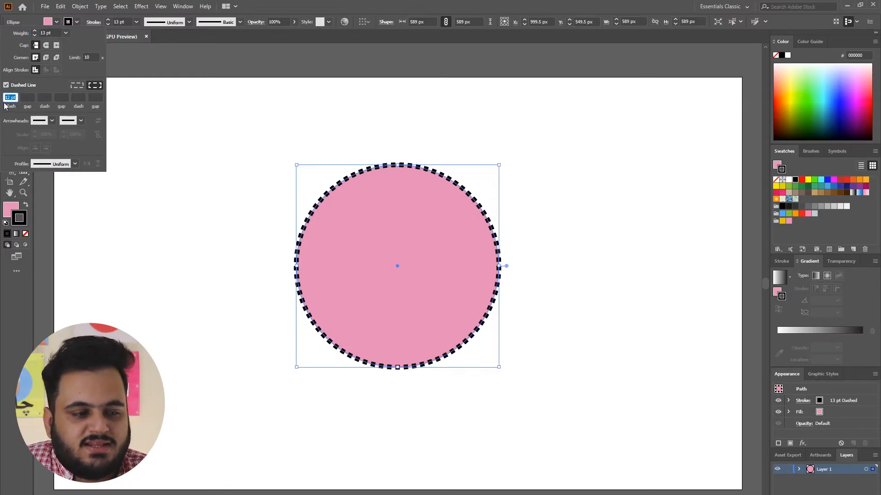
{"action": "type", "text": "3"}
{"action": "key", "text": "Return"}
{"action": "scroll", "coordinate": [13, 94], "scroll_direction": "down", "scroll_amount": 3}
{"action": "scroll", "coordinate": [12, 94], "scroll_direction": "up", "scroll_amount": 15}
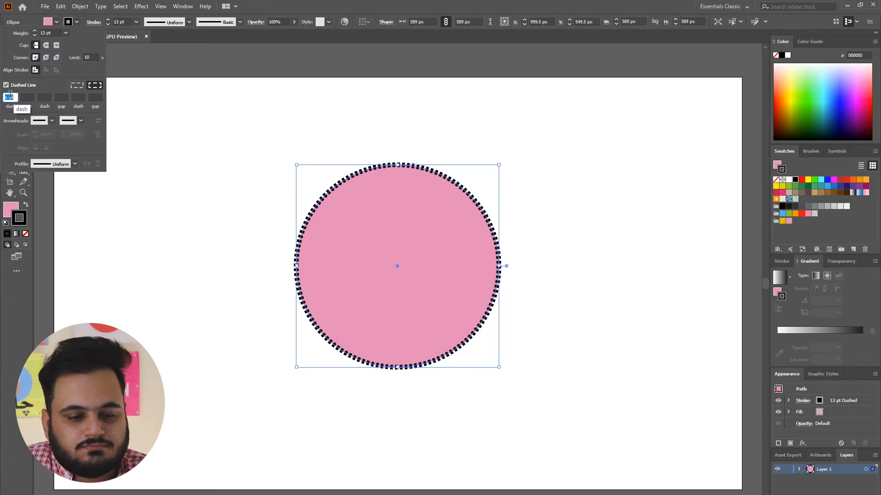
{"action": "scroll", "coordinate": [26, 97], "scroll_direction": "up", "scroll_amount": 12}
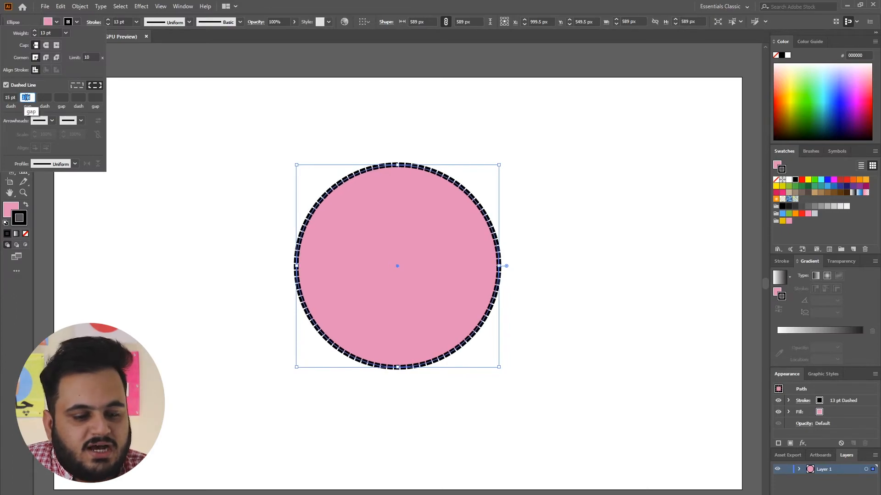
{"action": "key", "text": "Up"}
{"action": "key", "text": "Up"}
{"action": "key", "text": "Up"}
- Extend the circle's dash pattern with a second dash of 1 pt and a second gap of 13 pt
{"action": "left_click", "coordinate": [46, 97]}
{"action": "key", "text": "Up"}
{"action": "key", "text": "Up"}
{"action": "key", "text": "Up"}
{"action": "key", "text": "Up"}
{"action": "key", "text": "Up"}
{"action": "key", "text": "Up"}
{"action": "key", "text": "Up"}
{"action": "key", "text": "Up"}
{"action": "key", "text": "Up"}
{"action": "key", "text": "Up"}
{"action": "key", "text": "Up"}
{"action": "key", "text": "Up"}
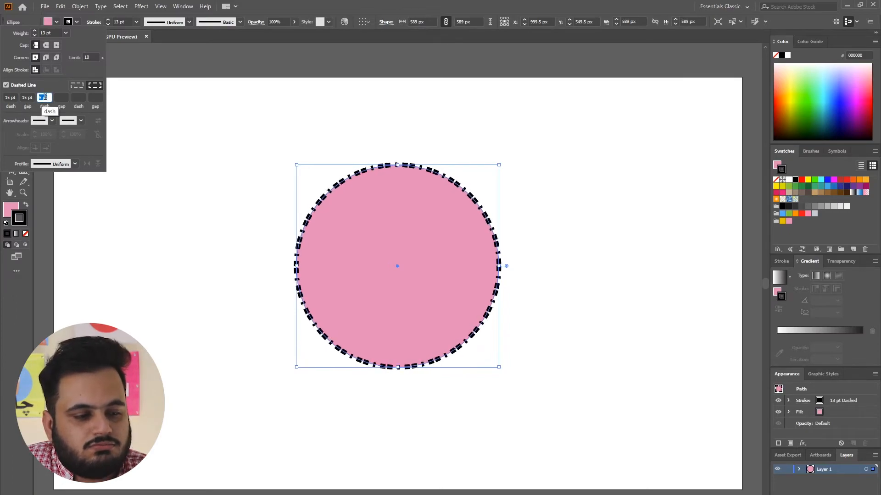
{"action": "key", "text": "BackSpace"}
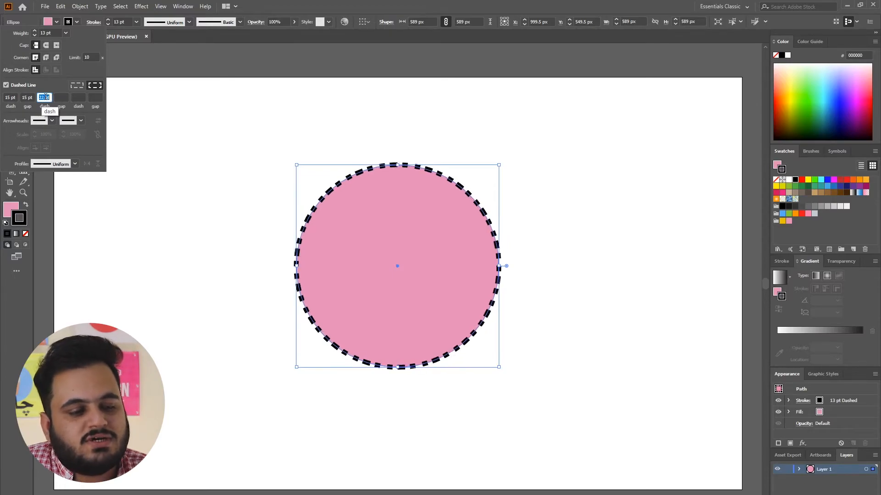
{"action": "left_click", "coordinate": [64, 97]}
{"action": "key", "text": "Up"}
{"action": "key", "text": "Up"}
{"action": "key", "text": "Up"}
{"action": "key", "text": "Up"}
{"action": "key", "text": "Up"}
{"action": "key", "text": "Up"}
{"action": "key", "text": "Up"}
{"action": "key", "text": "Up"}
{"action": "key", "text": "Up"}
{"action": "key", "text": "Up"}
{"action": "key", "text": "Up"}
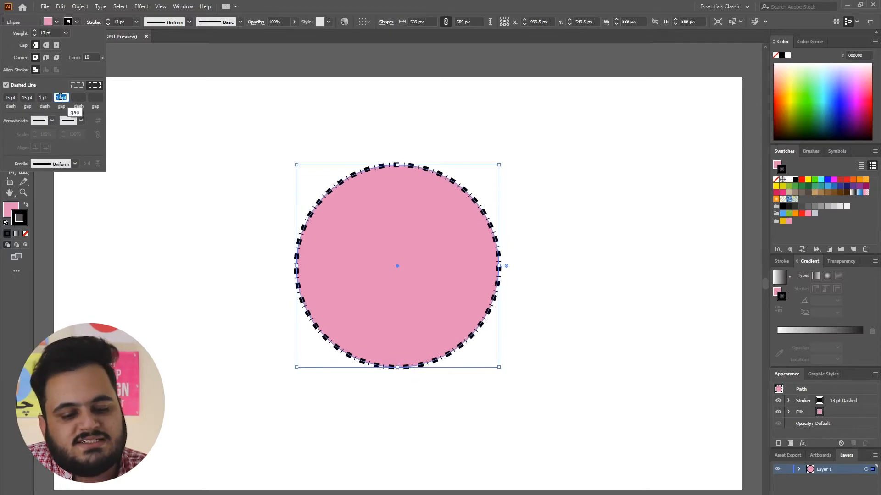
{"action": "left_click", "coordinate": [206, 133]}
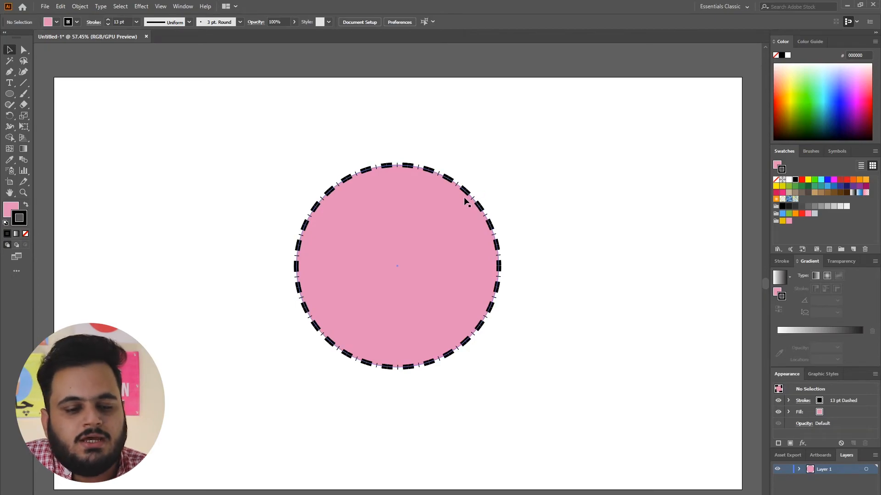
- Try a 7 pt first dash with nothing selected, and set the reselected circle's stroke weight to 12 pt
{"action": "left_click", "coordinate": [92, 23]}
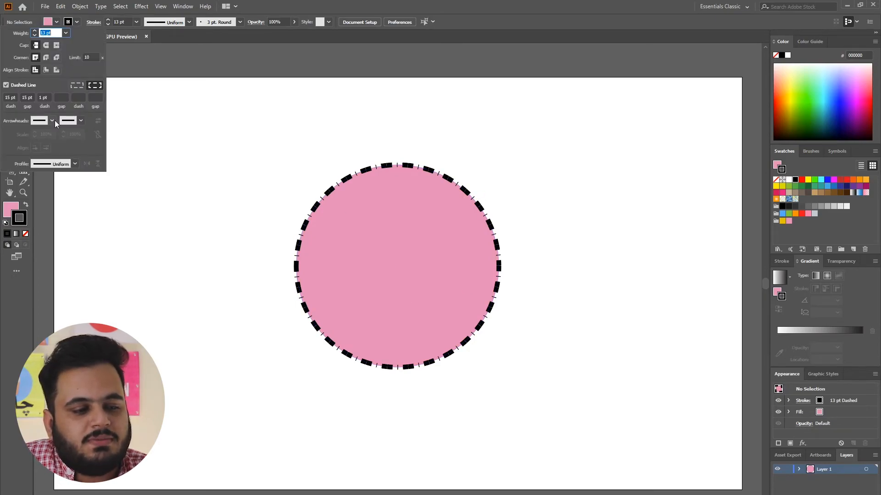
{"action": "left_click", "coordinate": [13, 98]}
{"action": "key", "text": "Up"}
{"action": "key", "text": "Up"}
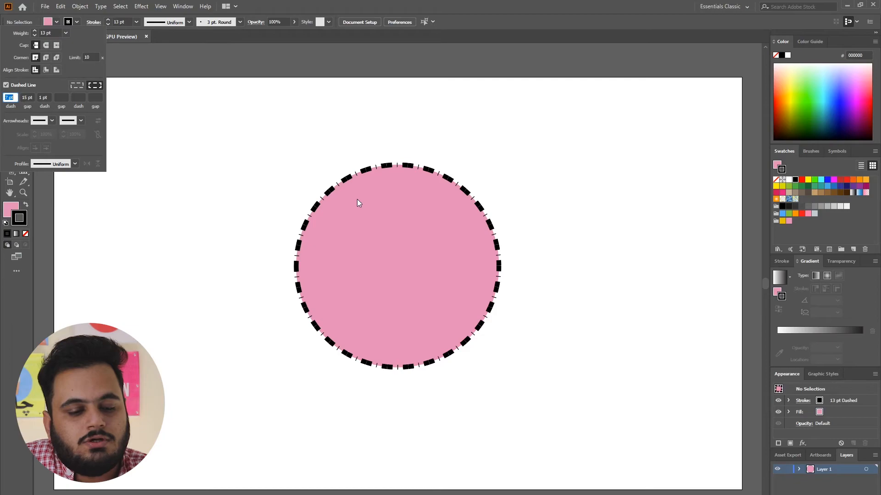
{"action": "left_click", "coordinate": [356, 199]}
{"action": "left_click", "coordinate": [349, 185]}
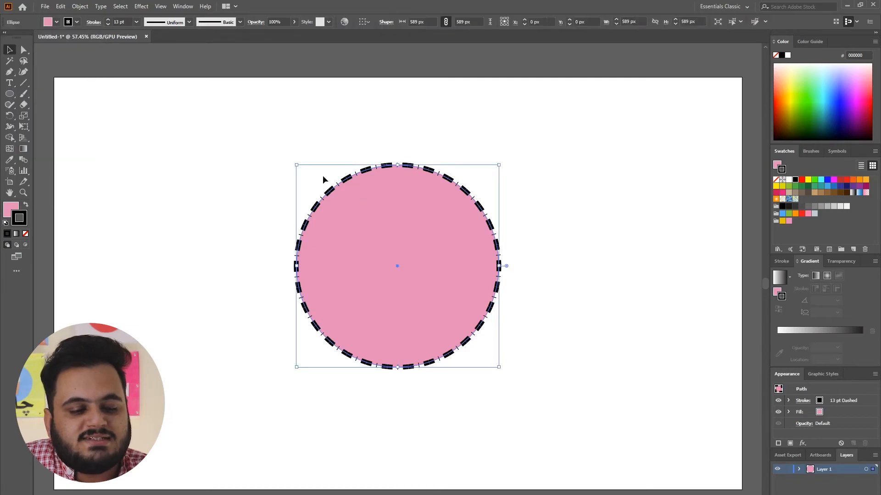
{"action": "left_click", "coordinate": [107, 25]}
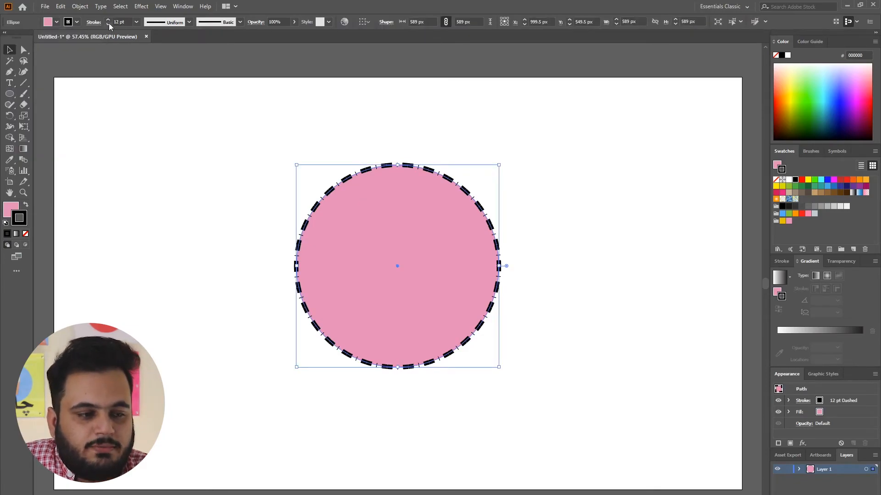
- Remove the circle's stroke and delete the circle from the artboard
{"action": "left_click", "coordinate": [775, 180]}
{"action": "left_click_drag", "start_coordinate": [362, 120], "coordinate": [546, 310]}
{"action": "key", "text": "Delete"}
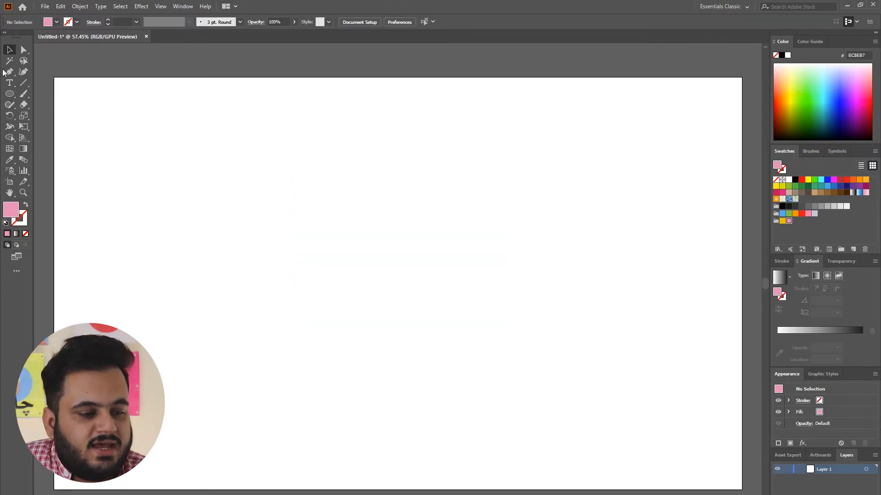
- Draw an open inverted-V path about 514 px wide and 330 px high with the Pen tool, using no fill and a black stroke
{"action": "left_click", "coordinate": [10, 72]}
{"action": "left_click", "coordinate": [102, 313]}
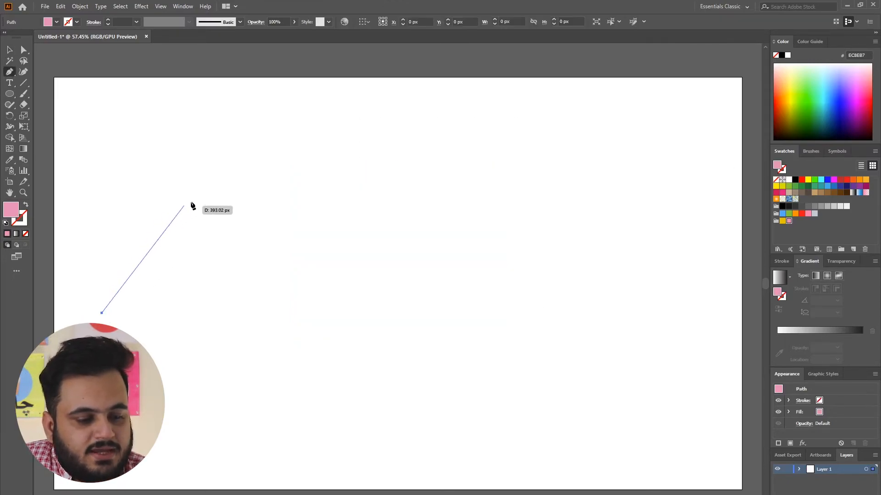
{"action": "left_click", "coordinate": [194, 200]}
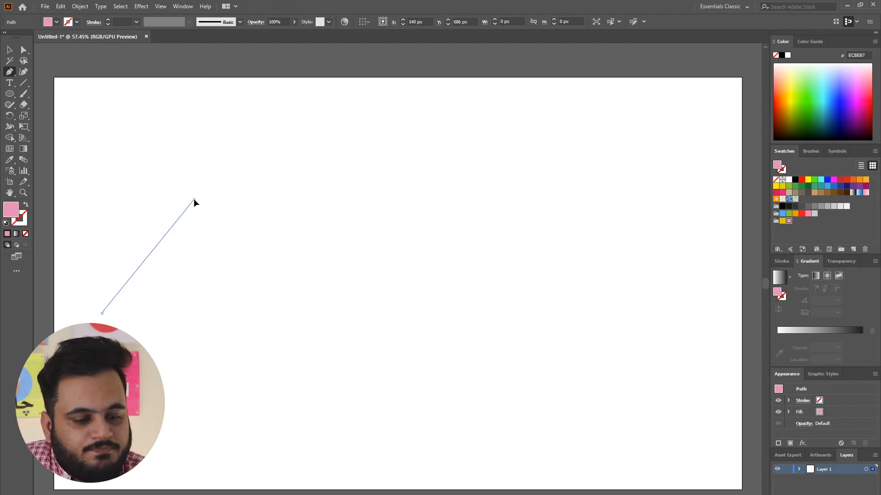
{"action": "left_click", "coordinate": [279, 314]}
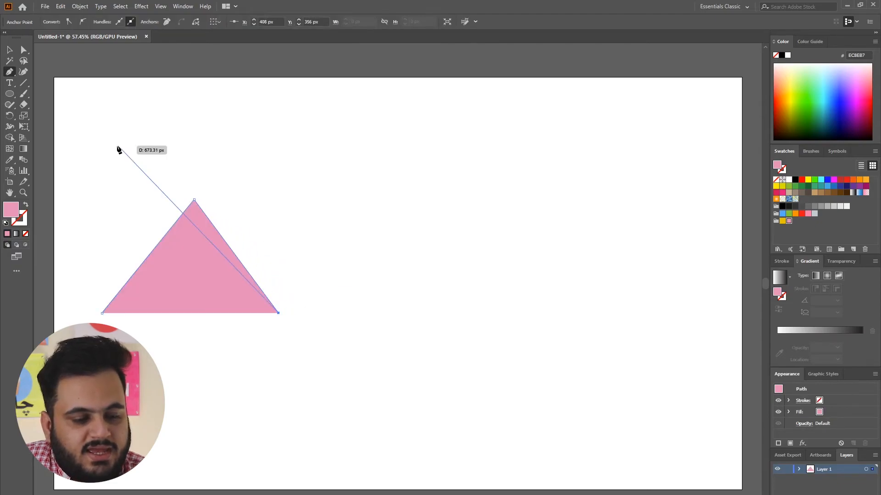
{"action": "left_click", "coordinate": [776, 180]}
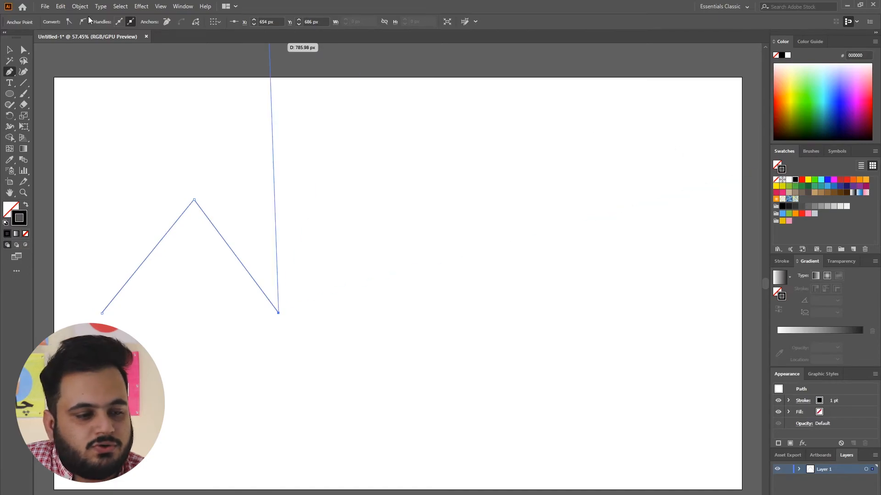
- Set the inverted-V path's stroke weight to 20 pt and deselect it
{"action": "left_click", "coordinate": [10, 49]}
{"action": "left_click_drag", "start_coordinate": [151, 171], "coordinate": [266, 255]}
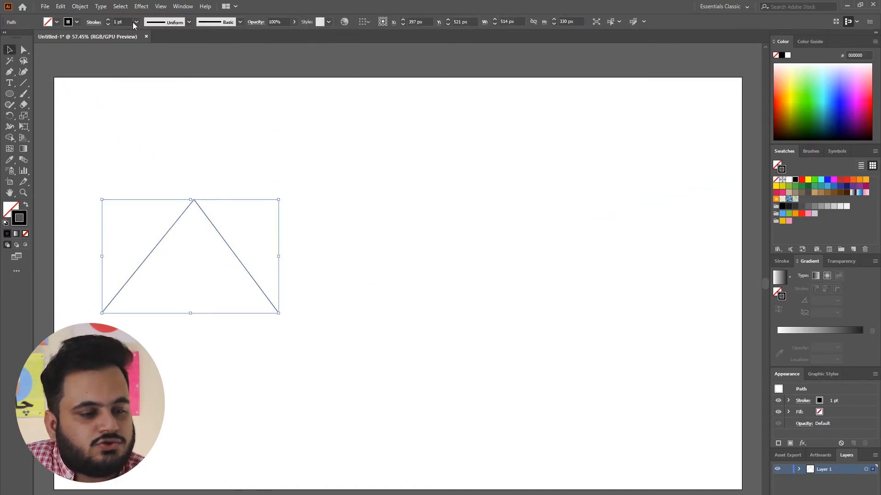
{"action": "left_click", "coordinate": [137, 22]}
{"action": "left_click", "coordinate": [159, 203]}
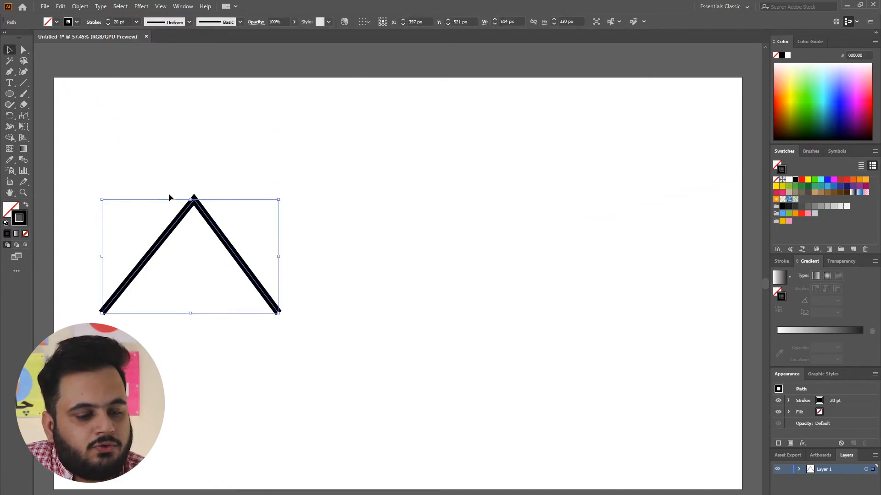
{"action": "left_click", "coordinate": [183, 142]}
- Draw a straight horizontal line with the Pen tool to the right of the inverted-V path and finish the path
{"action": "left_click", "coordinate": [9, 72]}
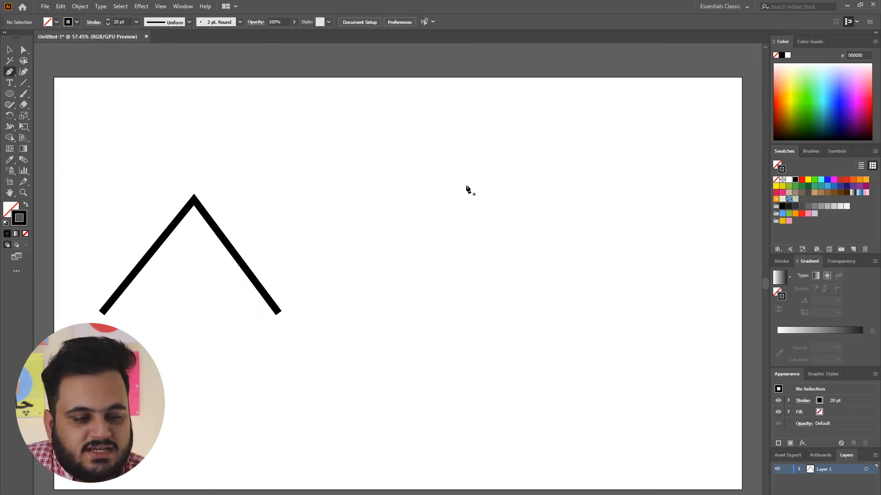
{"action": "left_click_drag", "start_coordinate": [476, 191], "coordinate": [474, 307]}
{"action": "key", "text": "ctrl+z"}
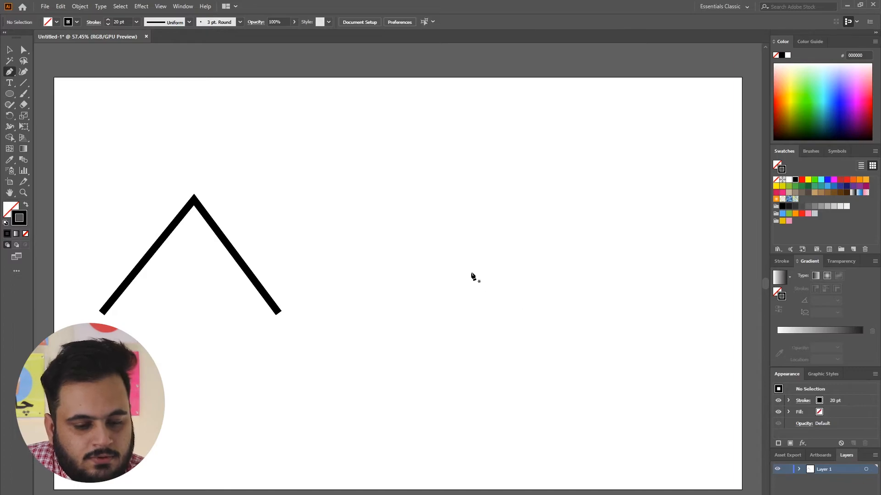
{"action": "left_click", "coordinate": [464, 263]}
{"action": "left_click", "coordinate": [645, 270], "text": "shift"}
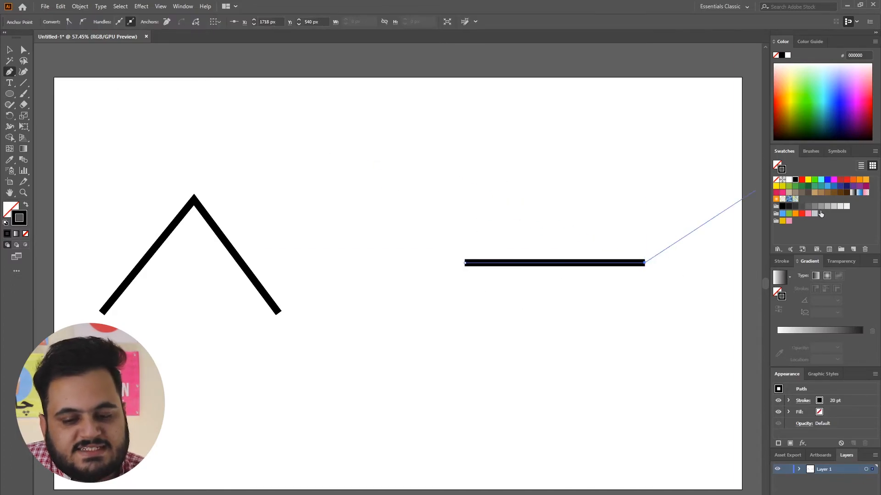
{"action": "left_click", "coordinate": [10, 52]}
{"action": "left_click", "coordinate": [228, 163]}
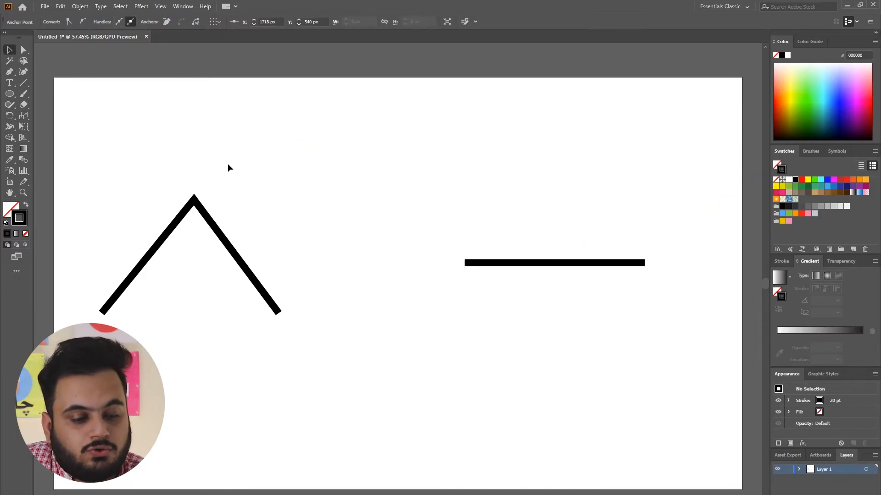
- Give the inverted-V path's stroke a round join at its apex and deselect the path
{"action": "left_click_drag", "start_coordinate": [142, 164], "coordinate": [263, 253]}
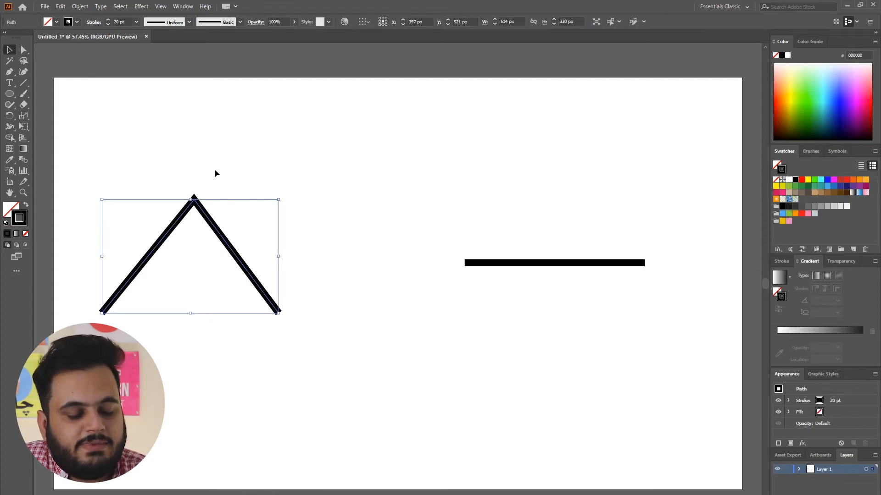
{"action": "left_click", "coordinate": [158, 167]}
{"action": "scroll", "coordinate": [101, 174], "scroll_direction": "up", "scroll_amount": 1}
{"action": "scroll", "coordinate": [104, 177], "scroll_direction": "up", "scroll_amount": 2}
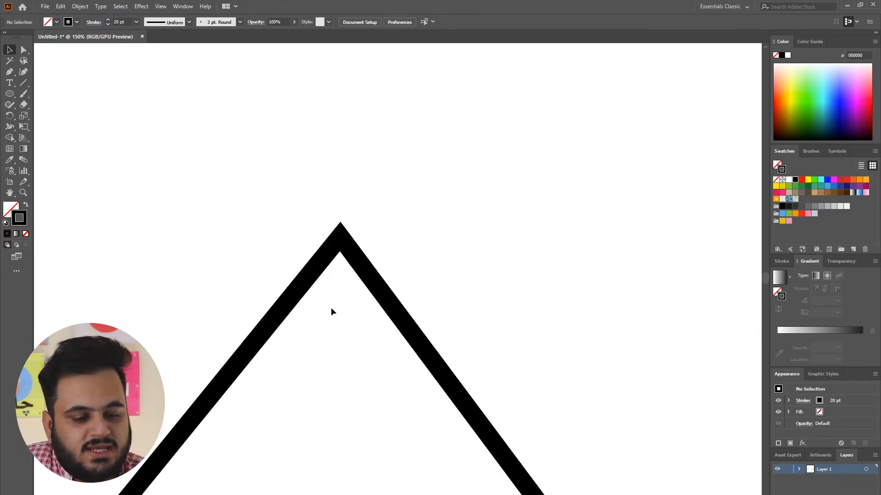
{"action": "scroll", "coordinate": [308, 276], "scroll_direction": "down", "scroll_amount": 1}
{"action": "left_click_drag", "start_coordinate": [295, 185], "coordinate": [450, 266]}
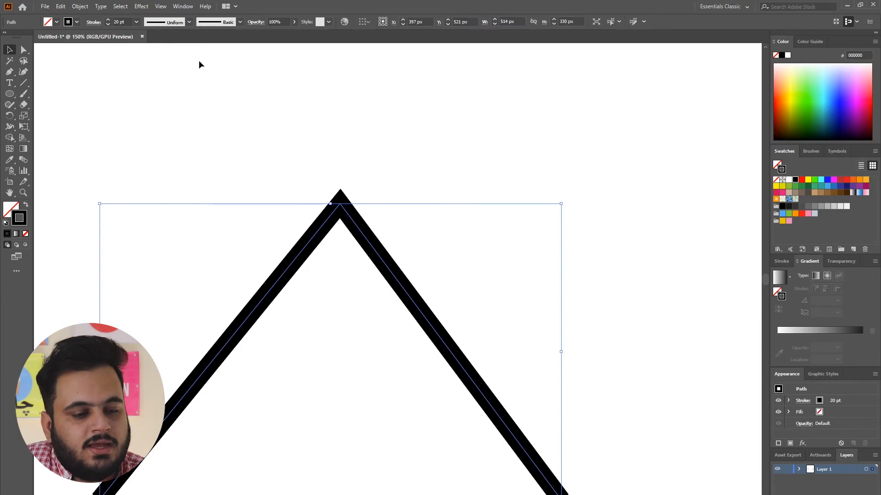
{"action": "left_click", "coordinate": [93, 22]}
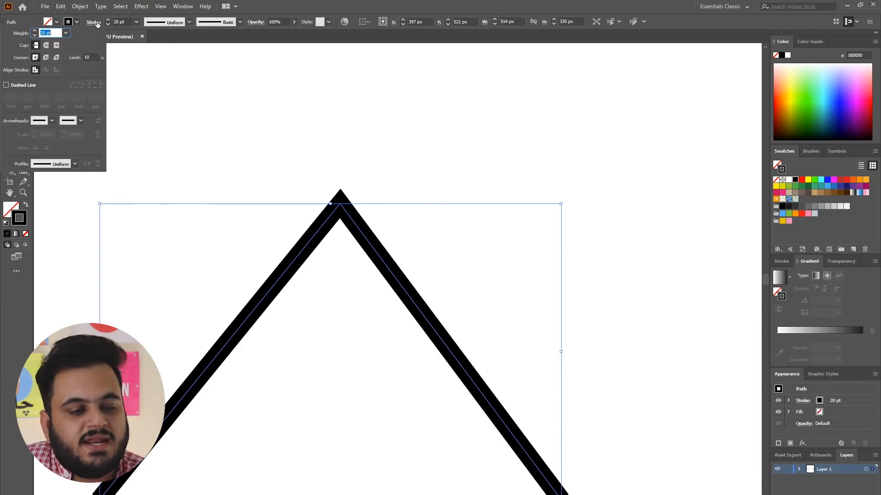
{"action": "left_click", "coordinate": [46, 56]}
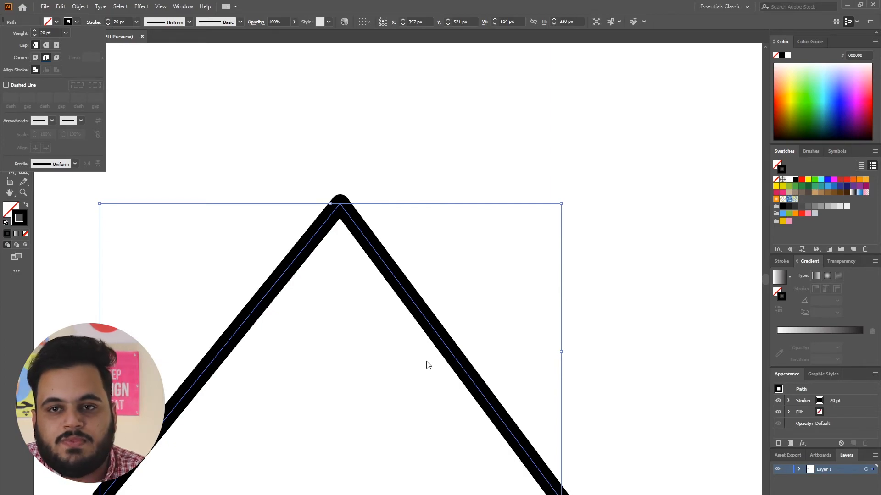
{"action": "left_click", "coordinate": [354, 197]}
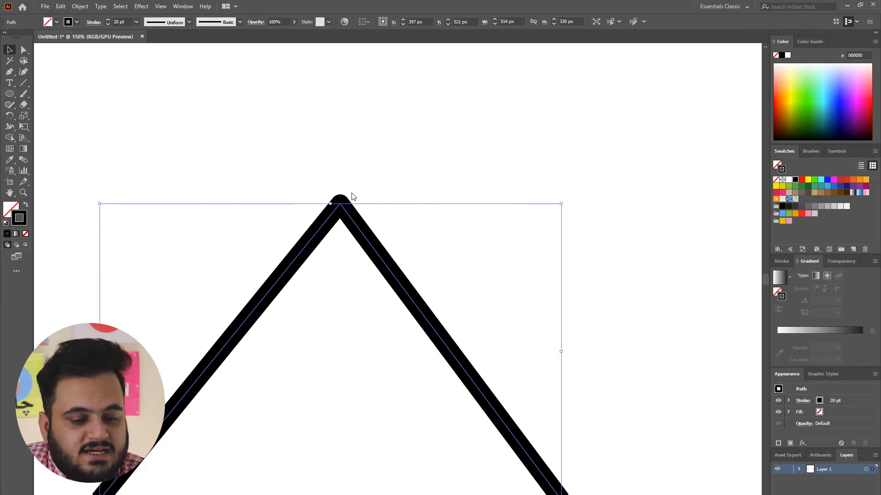
{"action": "left_click", "coordinate": [304, 169]}
{"action": "scroll", "coordinate": [305, 194], "scroll_direction": "down", "scroll_amount": 4}
{"action": "scroll", "coordinate": [564, 217], "scroll_direction": "up", "scroll_amount": 2}
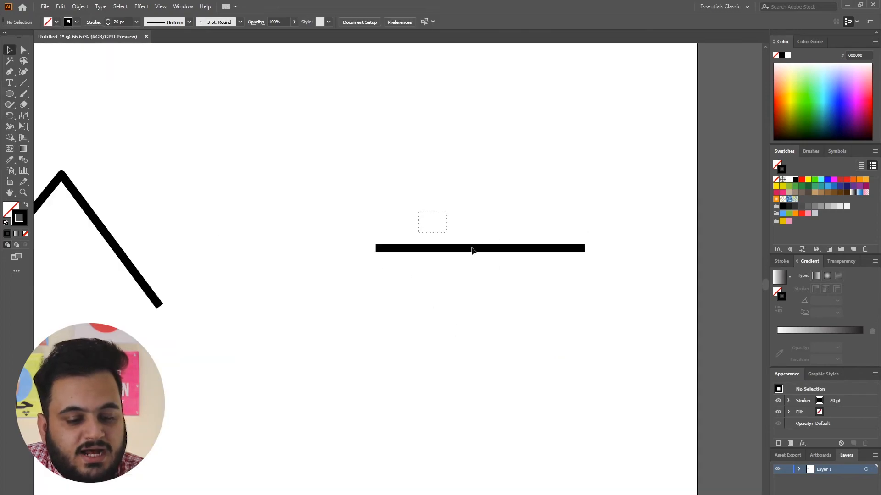
- Give the horizontal line's stroke round caps
{"action": "left_click_drag", "start_coordinate": [473, 251], "coordinate": [560, 298]}
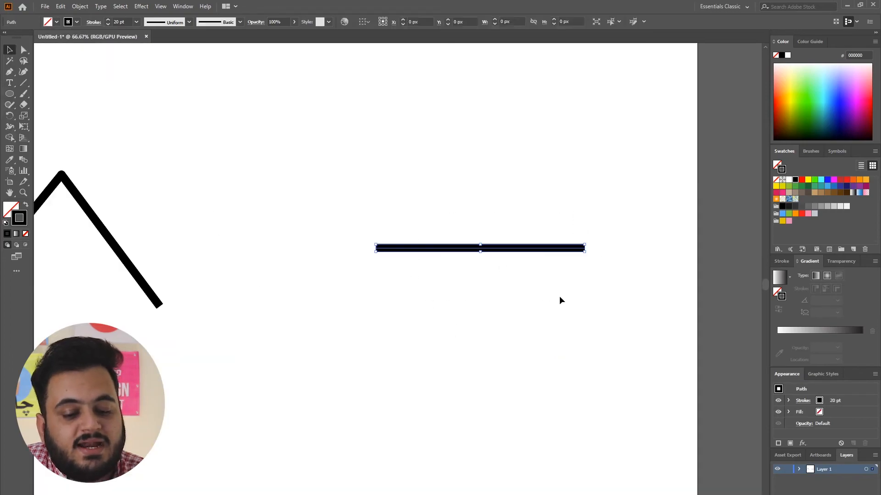
{"action": "left_click", "coordinate": [94, 22]}
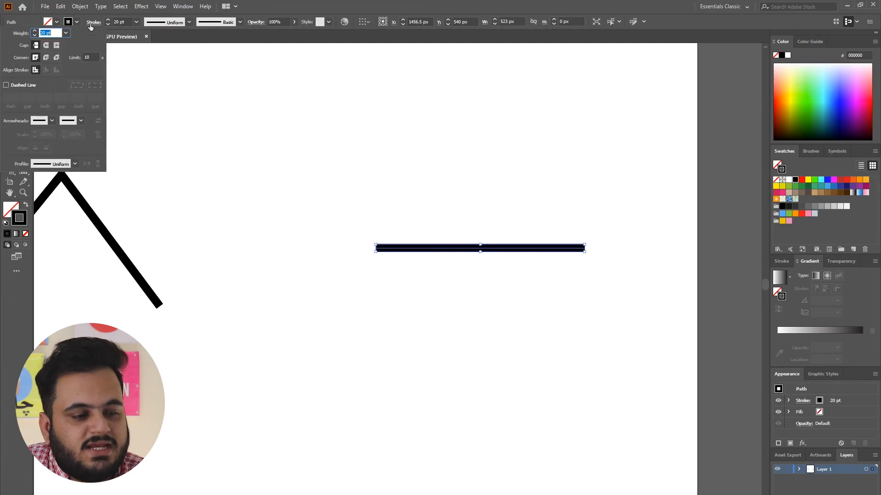
{"action": "left_click", "coordinate": [48, 48]}
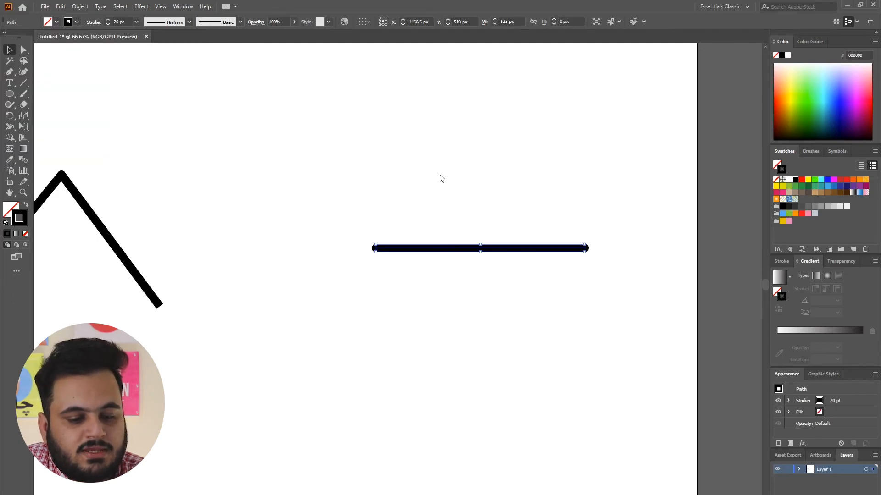
{"action": "left_click_drag", "start_coordinate": [343, 207], "coordinate": [625, 314]}
{"action": "key", "text": "ctrl+minus"}
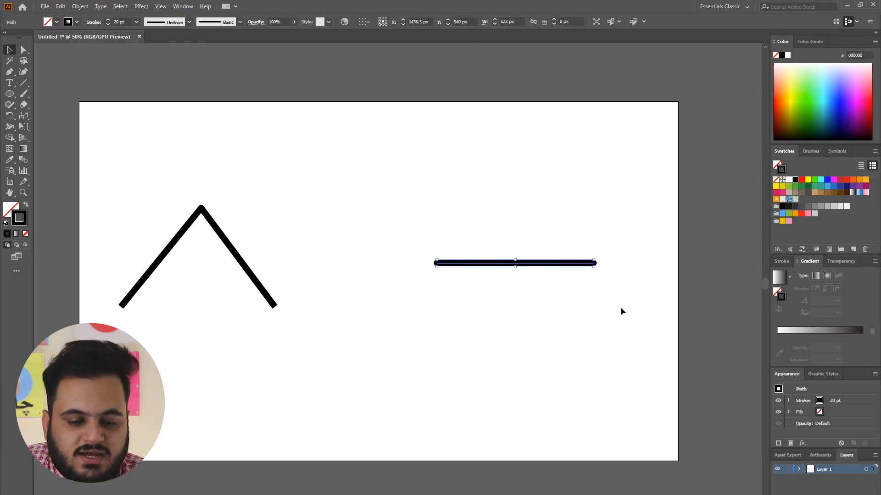
{"action": "key", "text": "ctrl+minus"}
{"action": "key", "text": "ctrl+0"}
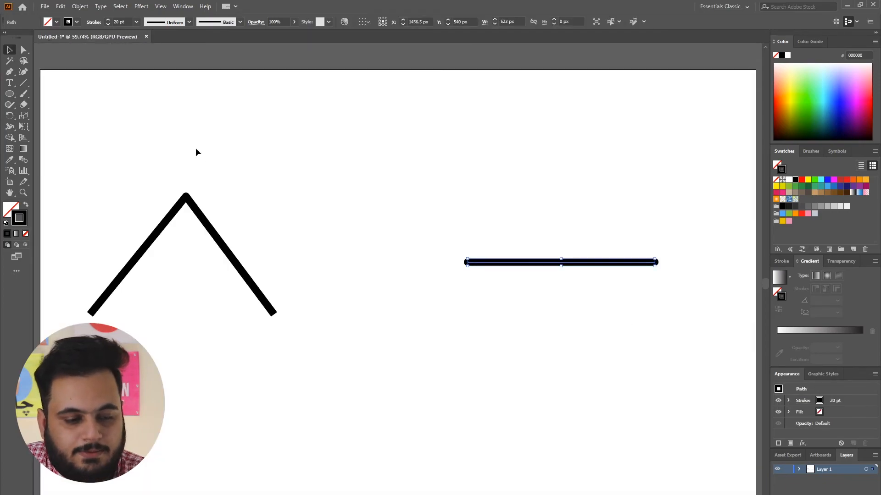
- Delete both paths and draw an unfilled circle about 582 px in diameter near the middle of the artboard with a black 20 pt stroke
{"action": "left_click_drag", "start_coordinate": [196, 152], "coordinate": [614, 316]}
{"action": "key", "text": "Delete"}
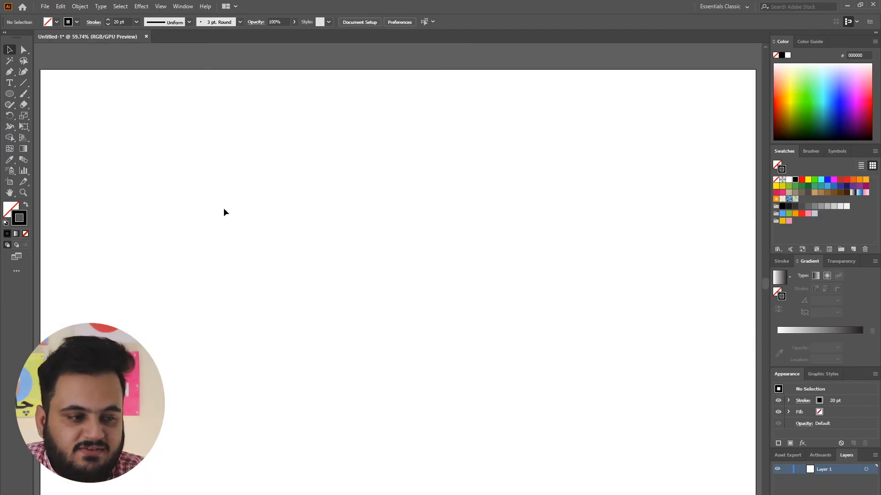
{"action": "left_click", "coordinate": [9, 94]}
{"action": "left_click_drag", "start_coordinate": [310, 172], "coordinate": [516, 257]}
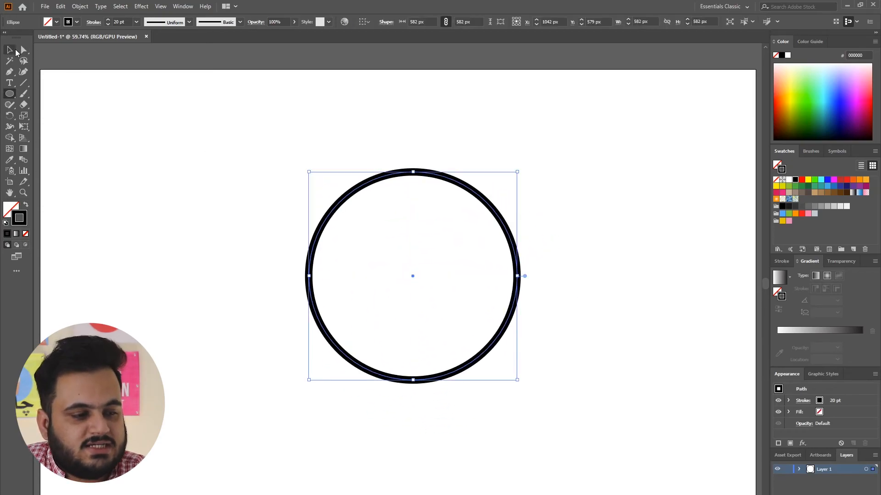
{"action": "left_click", "coordinate": [15, 52]}
{"action": "left_click_drag", "start_coordinate": [441, 180], "coordinate": [428, 176]}
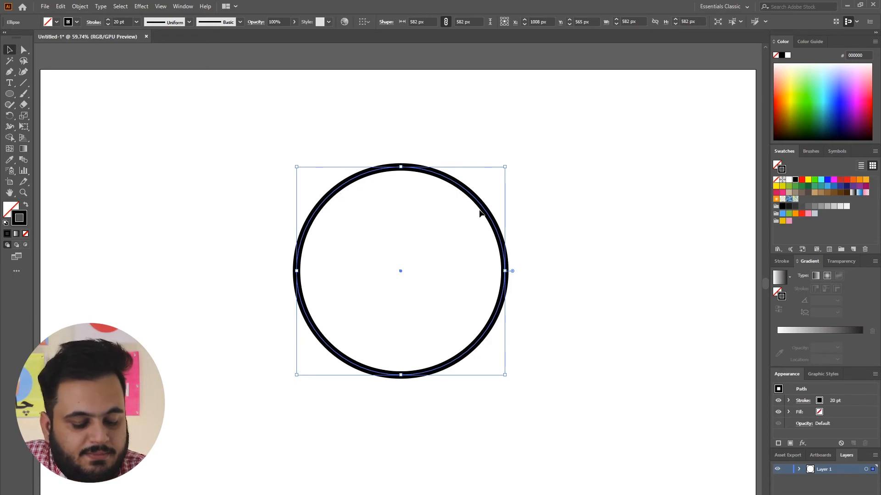
- Fill the circle with the pink swatch and make a copy so two identical circles sit side by side
{"action": "left_click", "coordinate": [779, 168]}
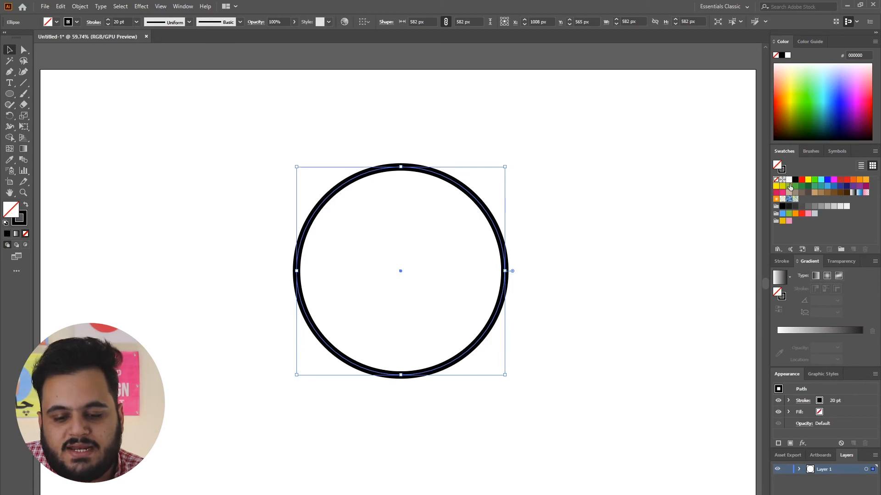
{"action": "left_click", "coordinate": [788, 221]}
{"action": "left_click_drag", "start_coordinate": [405, 190], "coordinate": [569, 254]}
{"action": "left_click_drag", "start_coordinate": [291, 92], "coordinate": [567, 294]}
{"action": "left_click", "coordinate": [401, 252]}
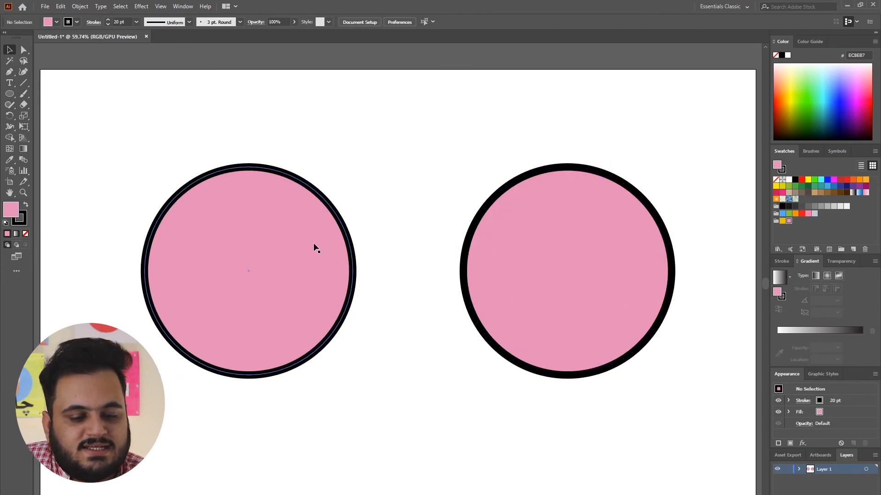
- Expand the right-hand circle's fill and stroke into separate shapes
{"action": "left_click", "coordinate": [218, 190]}
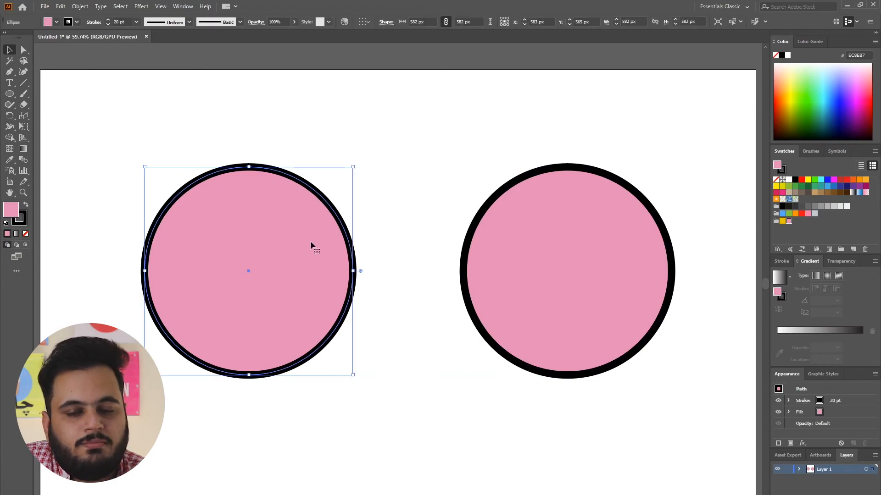
{"action": "left_click", "coordinate": [563, 235]}
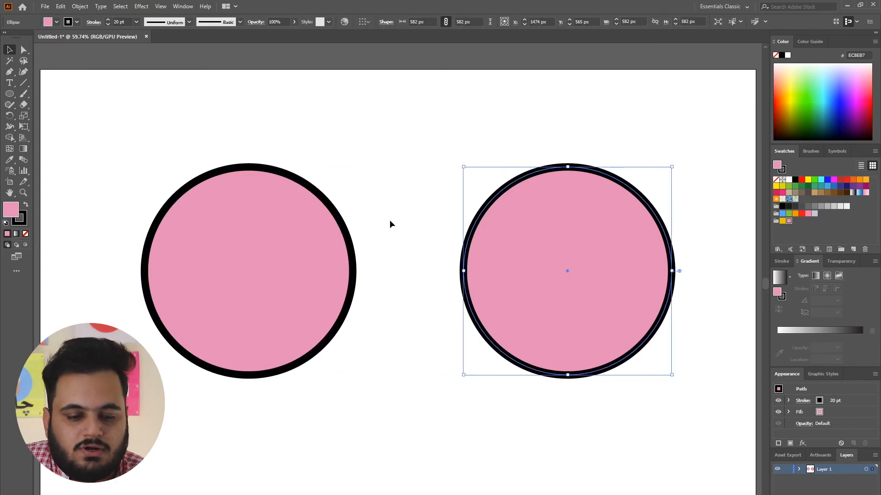
{"action": "left_click", "coordinate": [80, 6]}
{"action": "left_click", "coordinate": [106, 115]}
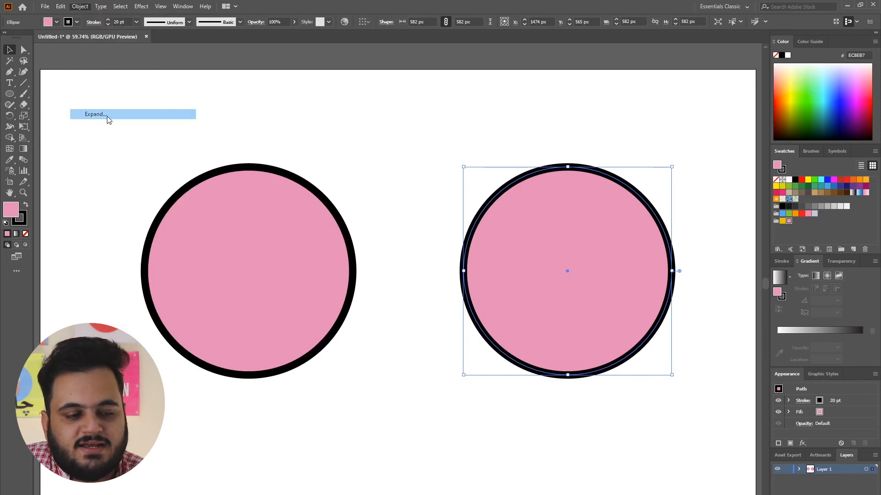
{"action": "left_click", "coordinate": [413, 320]}
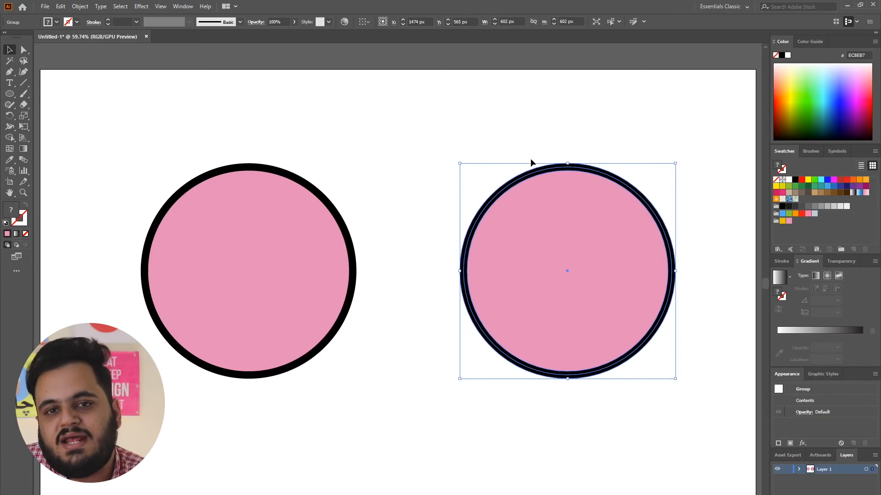
- Scale both circles down together, proportionally about their common centre, to an overall width of about 572 px
{"action": "left_click", "coordinate": [258, 191]}
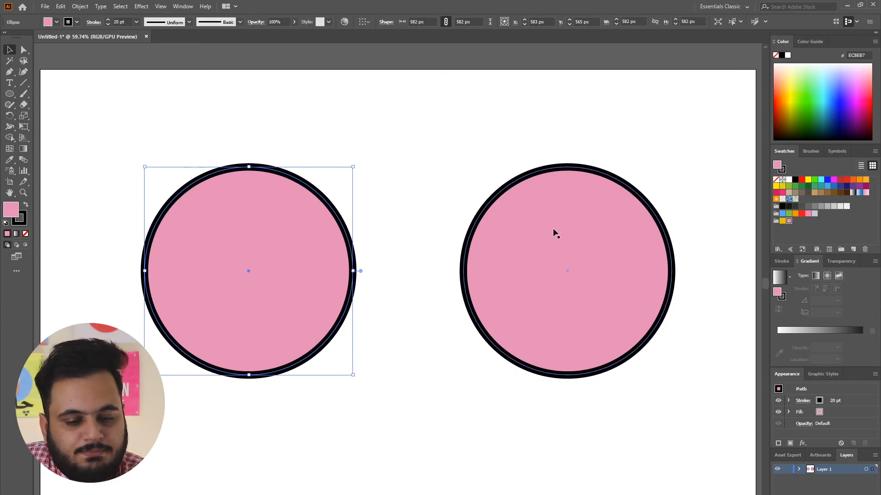
{"action": "left_click_drag", "start_coordinate": [226, 114], "coordinate": [648, 207]}
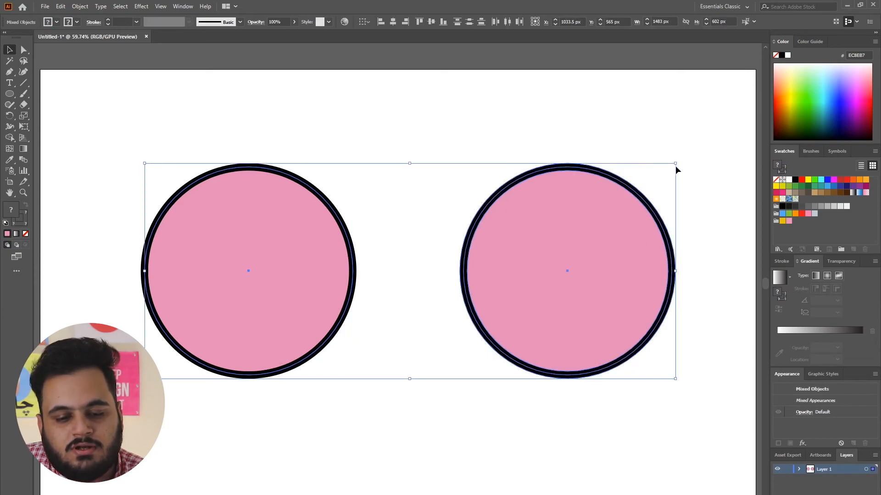
{"action": "left_click_drag", "start_coordinate": [676, 165], "coordinate": [533, 229]}
{"action": "left_click", "coordinate": [359, 92]}
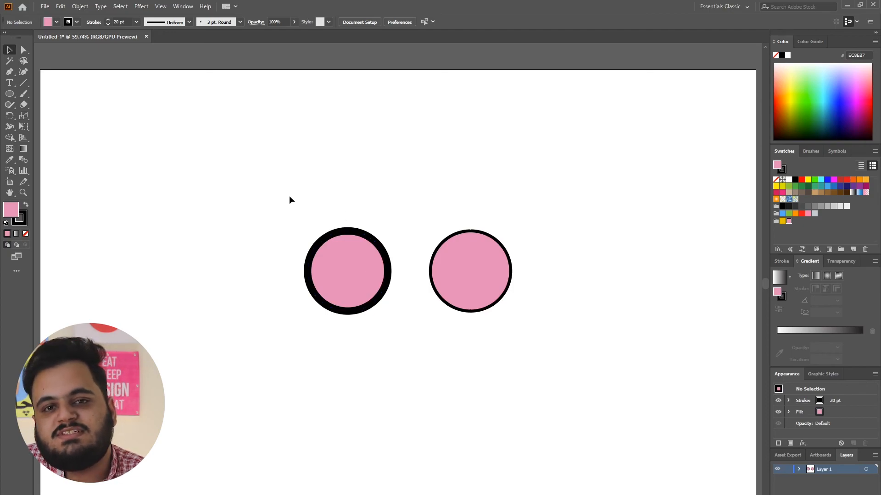
- Scale both circles up together, proportionally about their common centre, until the expanded one is about 696 px across
{"action": "left_click_drag", "start_coordinate": [279, 196], "coordinate": [526, 345]}
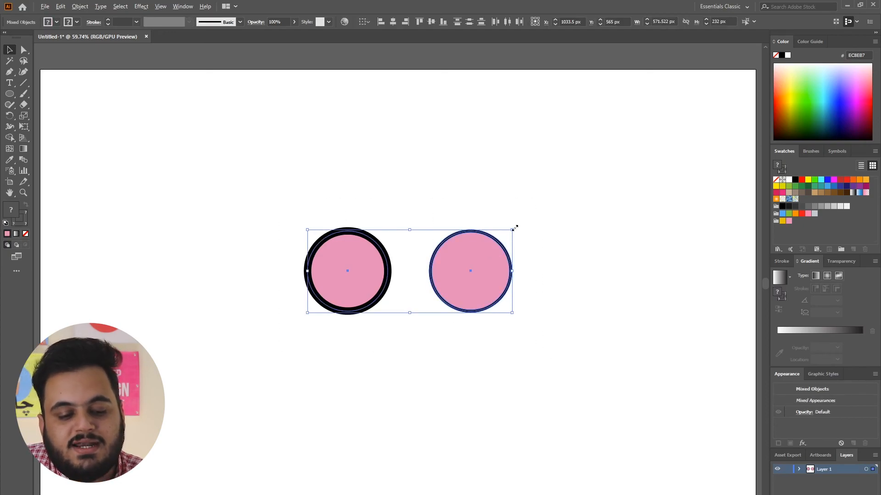
{"action": "left_click_drag", "start_coordinate": [513, 229], "coordinate": [717, 123]}
{"action": "left_click", "coordinate": [463, 115]}
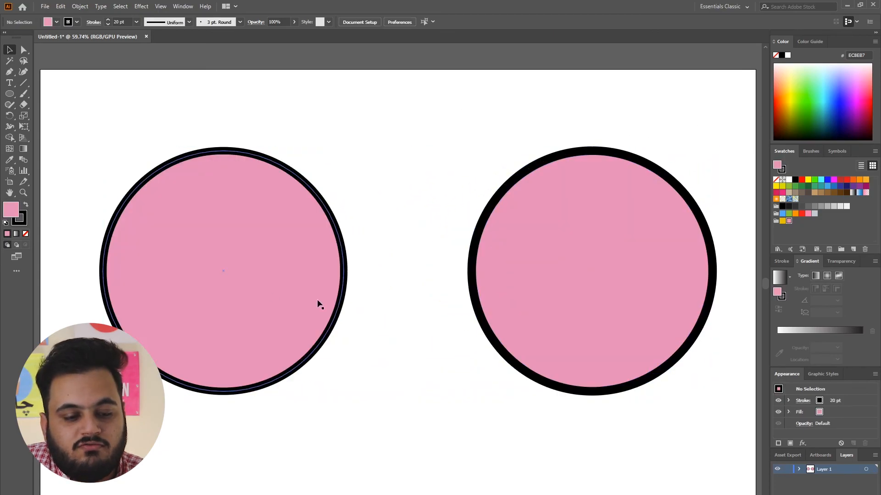
{"action": "left_click", "coordinate": [592, 227]}
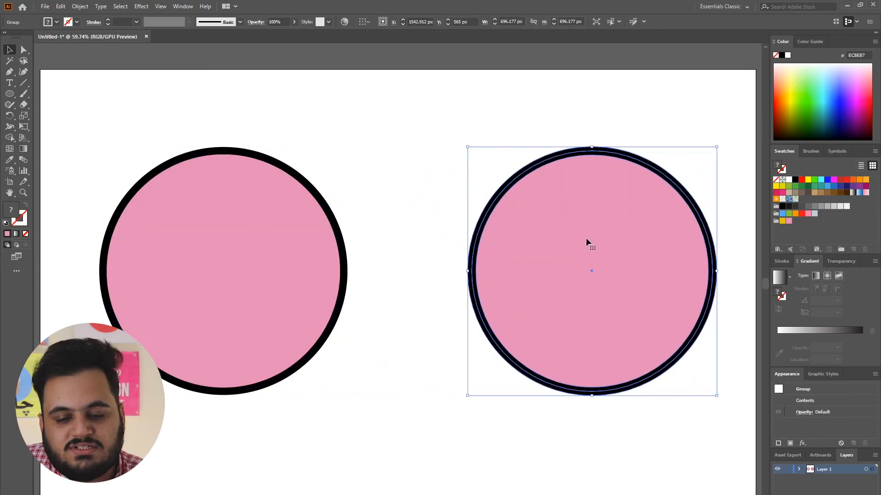
- Enlarge the unexpanded left-hand circle proportionally from its centre to about 824 px in diameter
{"action": "left_click", "coordinate": [294, 215]}
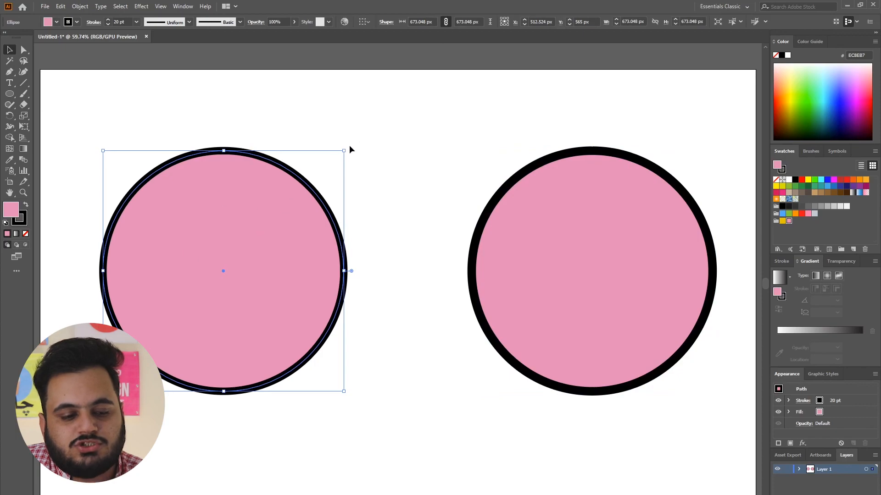
{"action": "left_click_drag", "start_coordinate": [344, 150], "coordinate": [444, 128]}
{"action": "left_click", "coordinate": [324, 181]}
{"action": "left_click", "coordinate": [197, 238]}
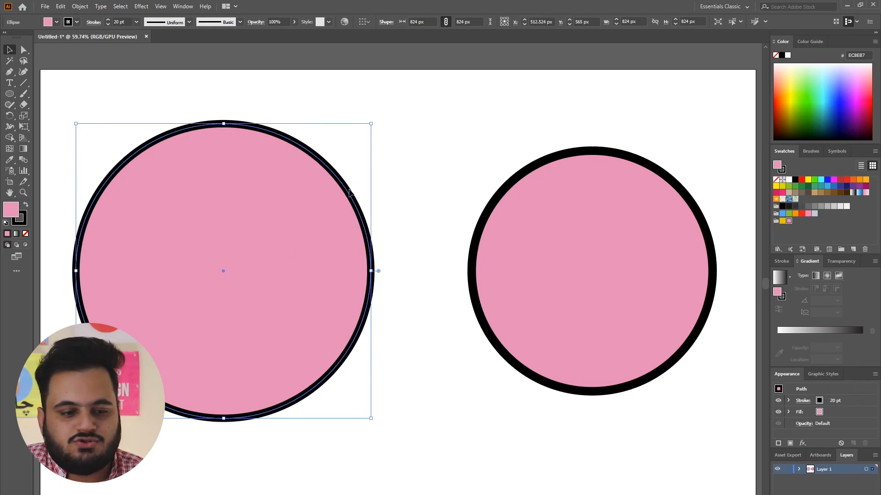
{"action": "left_click", "coordinate": [398, 192]}
{"action": "left_click_drag", "start_coordinate": [417, 187], "coordinate": [250, 213]}
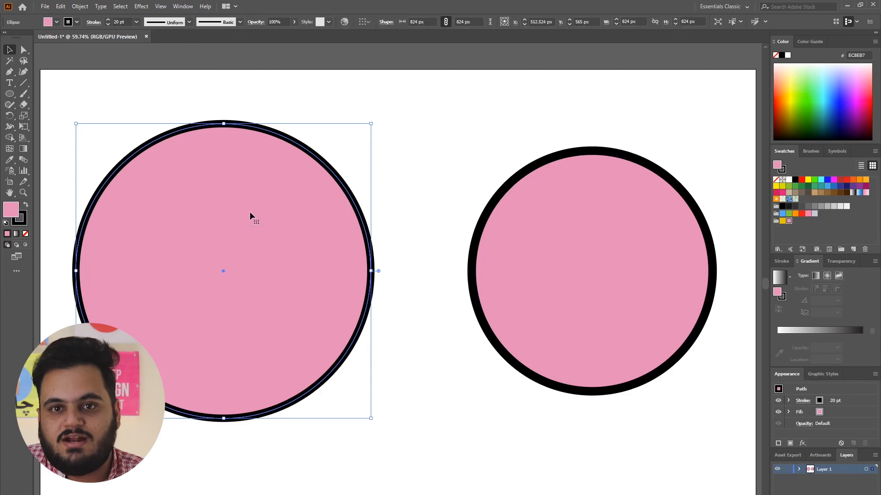